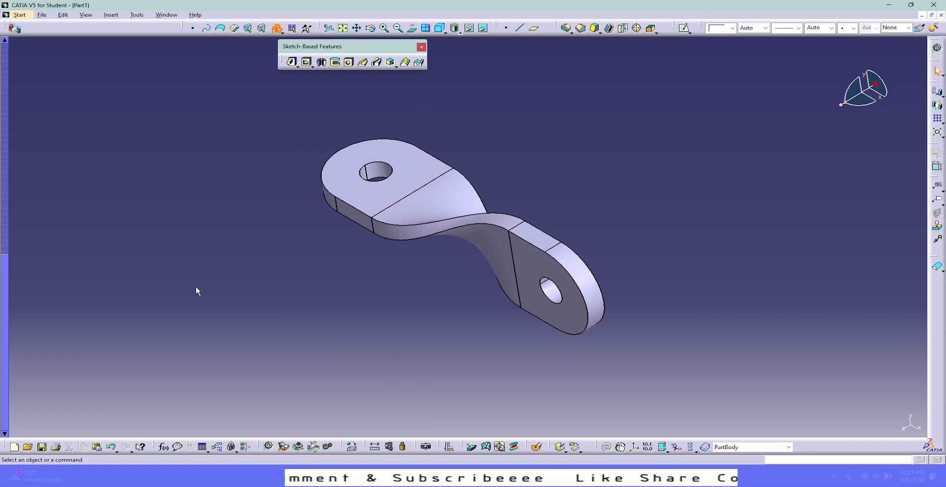
{"action": "key", "text": "F3"}
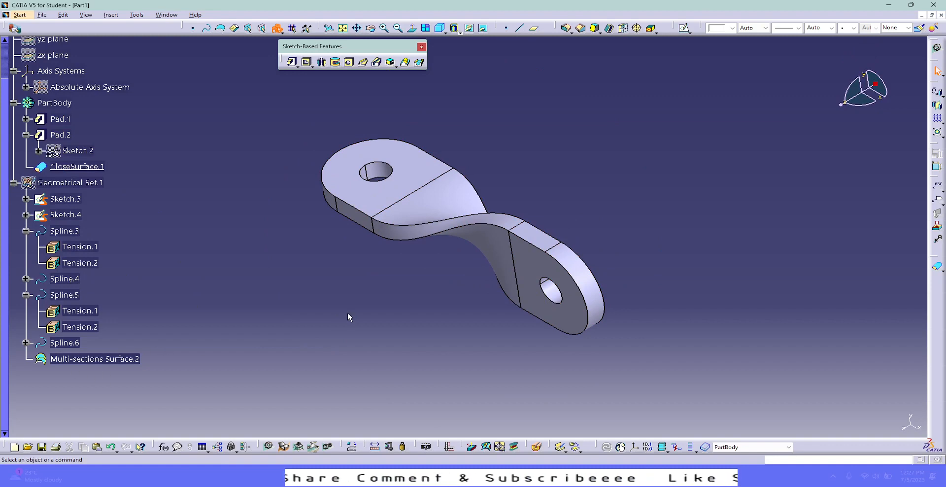
{"action": "key", "text": "F3"}
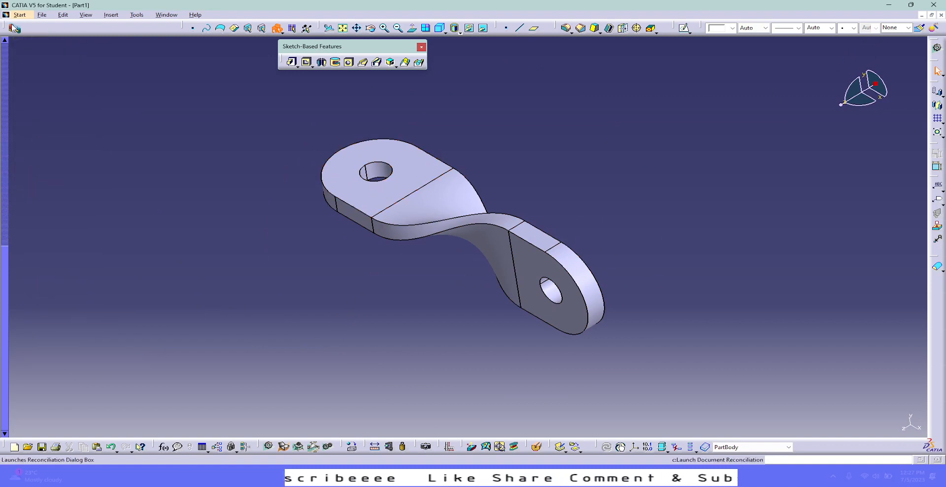
Step: Create a new document of type Part
{"action": "left_click", "coordinate": [50, 17]}
{"action": "left_click", "coordinate": [56, 24]}
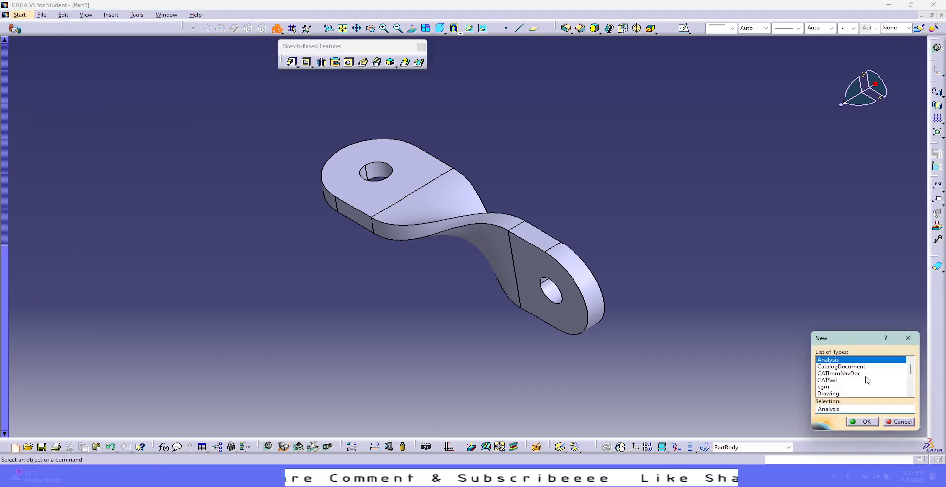
{"action": "scroll", "coordinate": [861, 383], "scroll_direction": "down", "scroll_amount": 5}
{"action": "left_click", "coordinate": [830, 360]}
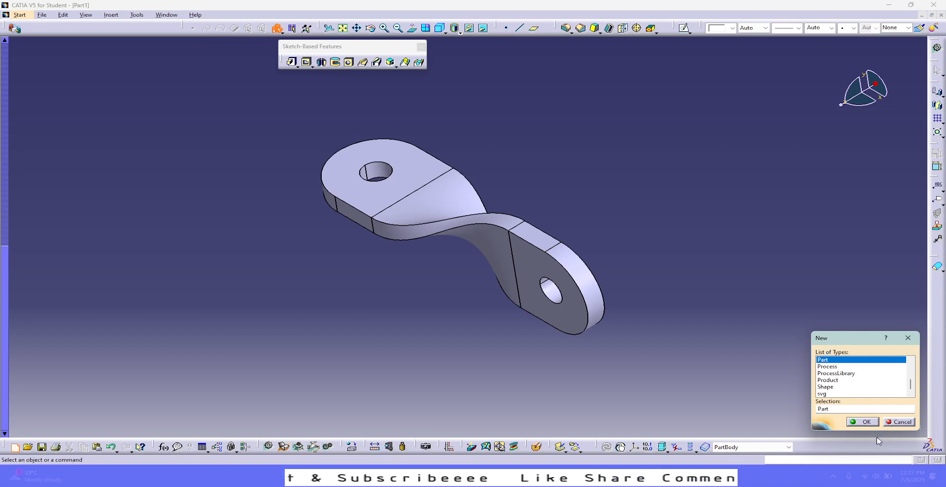
{"action": "left_click", "coordinate": [866, 422]}
{"action": "left_click", "coordinate": [868, 421]}
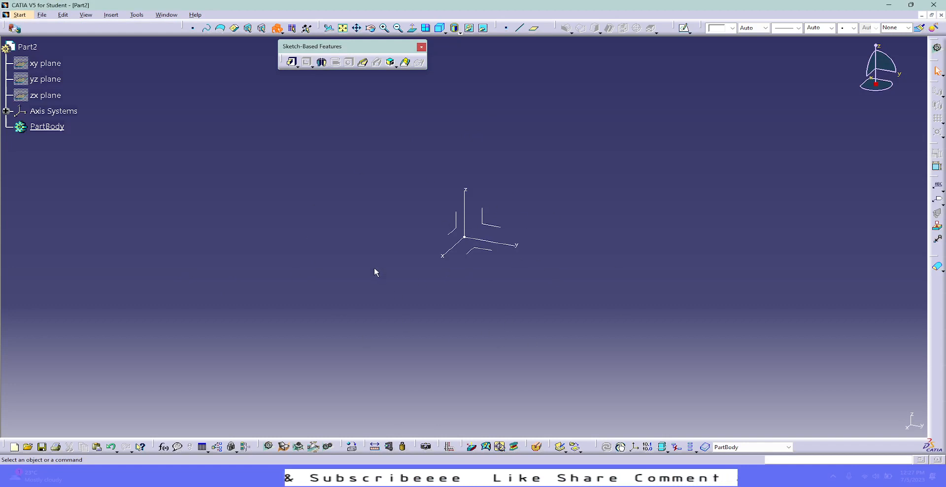
Step: Open a sketch on the xy plane and draw two concentric circles, about 60 mm and 23 mm in diameter, centred along the horizontal axis
{"action": "left_click", "coordinate": [685, 29]}
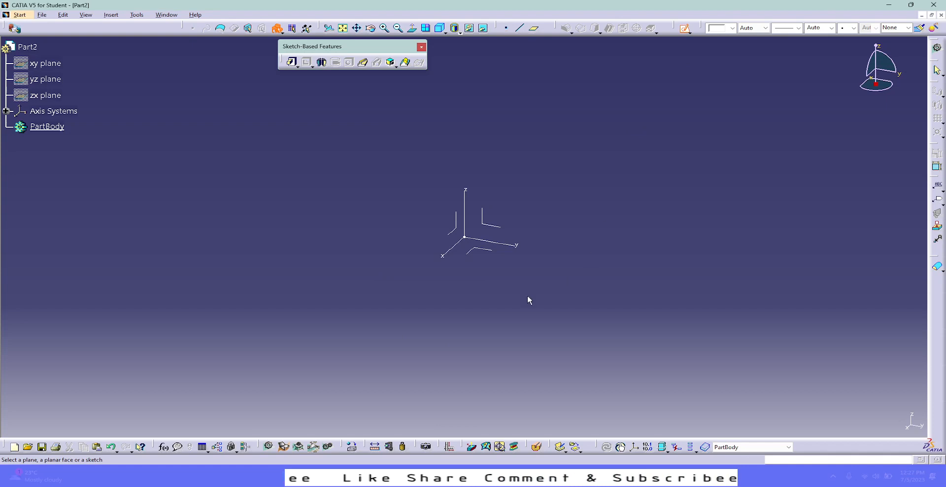
{"action": "left_click", "coordinate": [483, 252]}
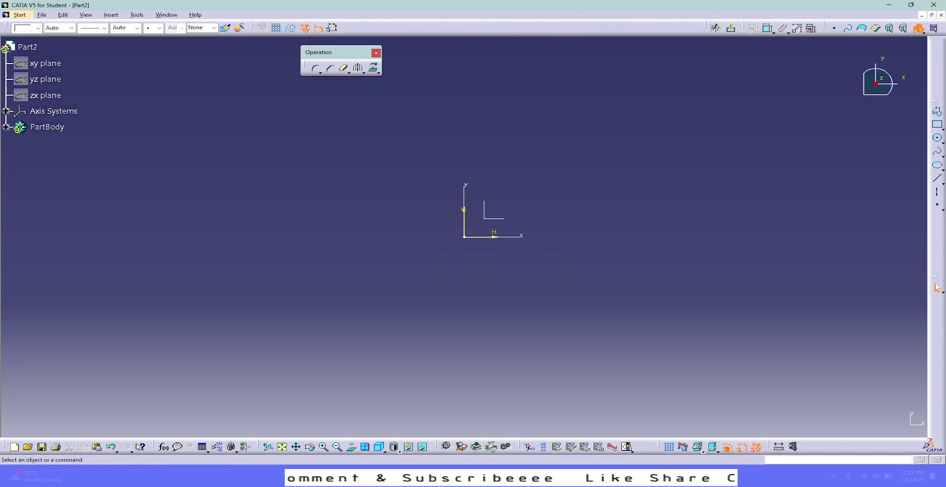
{"action": "left_click", "coordinate": [937, 143]}
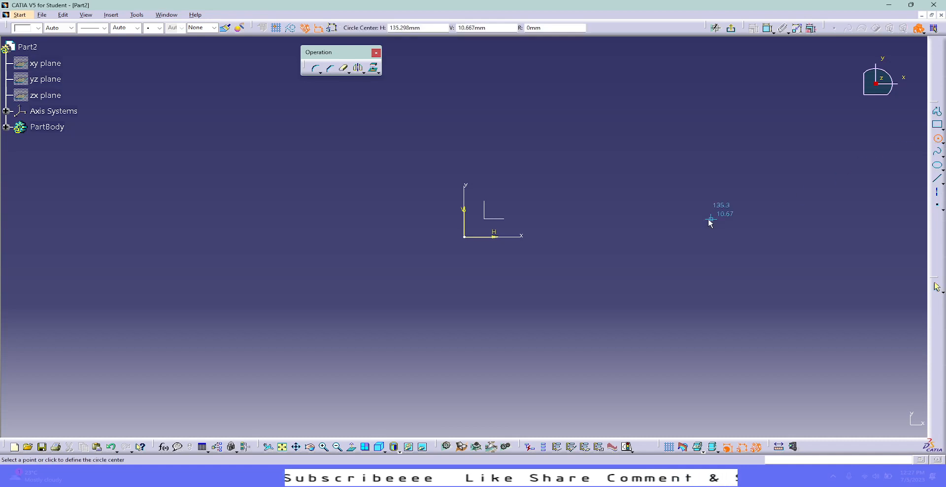
{"action": "left_click", "coordinate": [604, 234]}
{"action": "left_click", "coordinate": [623, 191]}
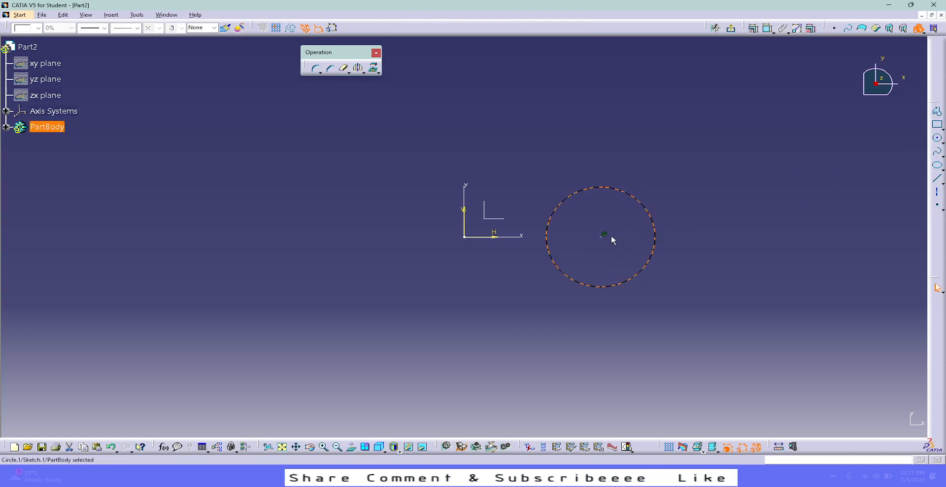
{"action": "left_click", "coordinate": [937, 138]}
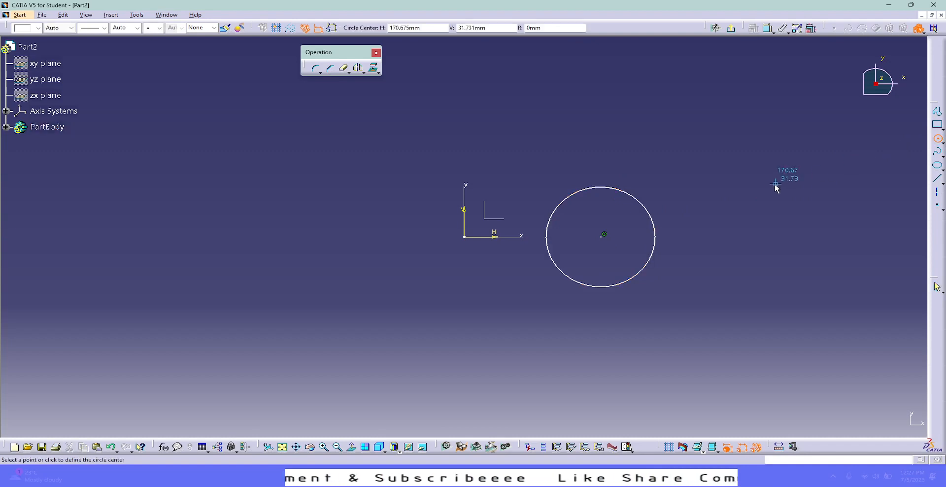
{"action": "left_click", "coordinate": [601, 237]}
{"action": "left_click", "coordinate": [619, 248]}
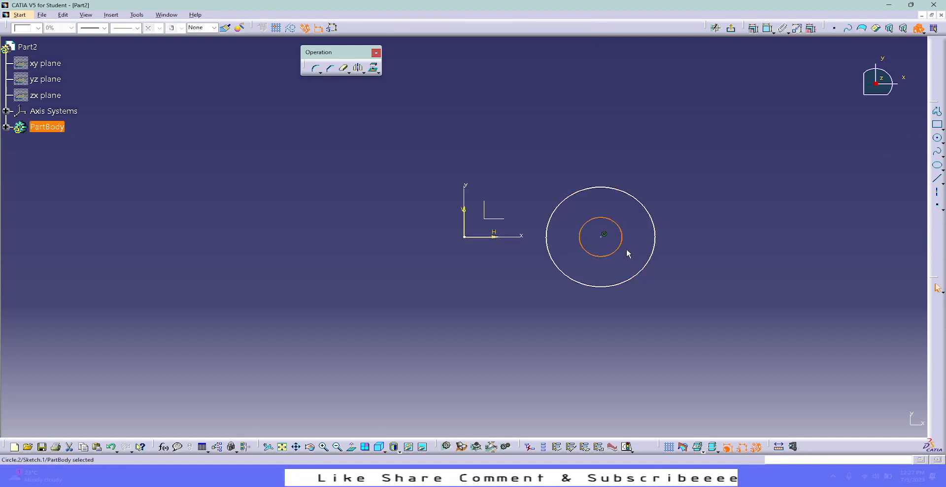
{"action": "left_click", "coordinate": [711, 149]}
Step: Dimension the diameters of both circles, setting the inner one to 15 mm and the outer one to 50 mm
{"action": "left_click", "coordinate": [767, 28]}
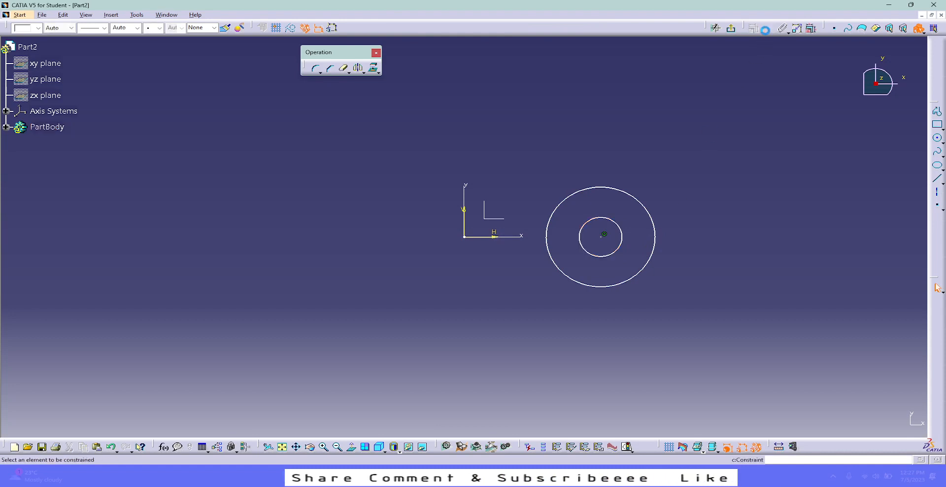
{"action": "left_click", "coordinate": [627, 196]}
{"action": "left_click", "coordinate": [639, 159]}
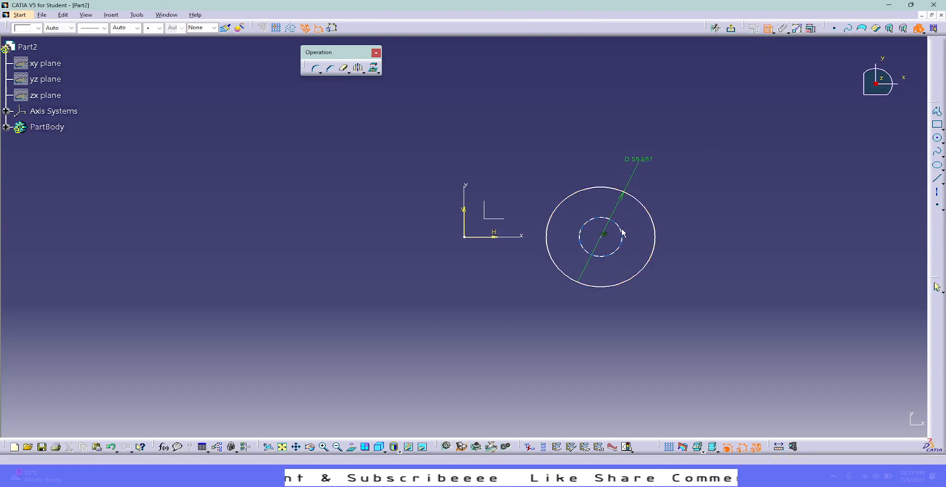
{"action": "left_click", "coordinate": [622, 232]}
{"action": "double_click", "coordinate": [679, 204]}
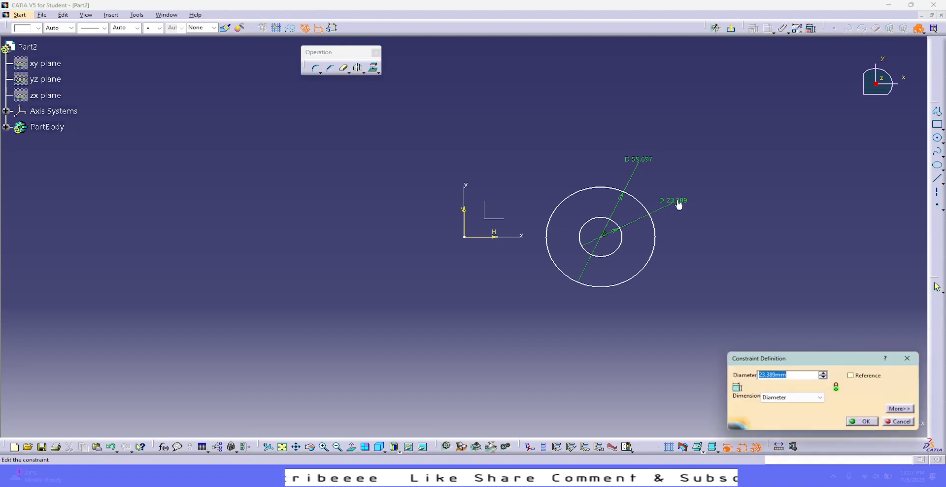
{"action": "type", "text": "15"}
{"action": "key", "text": "Return"}
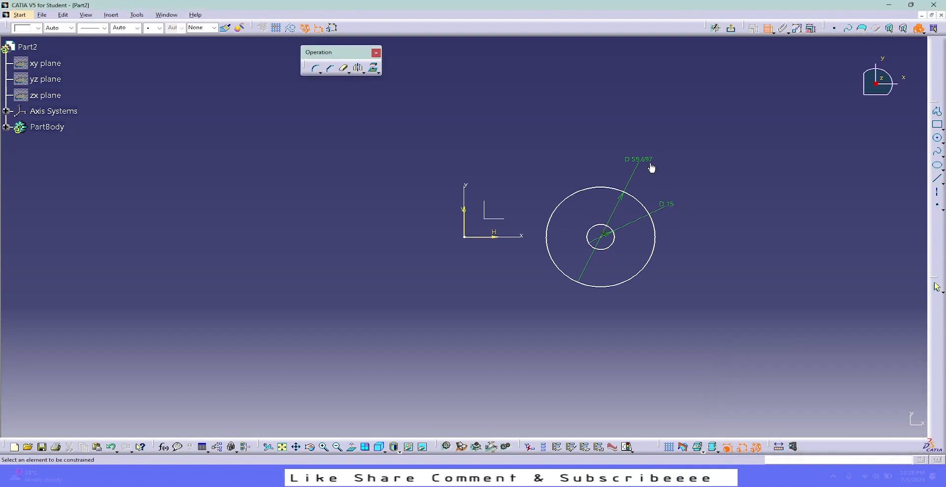
{"action": "double_click", "coordinate": [647, 163]}
{"action": "type", "text": "5"}
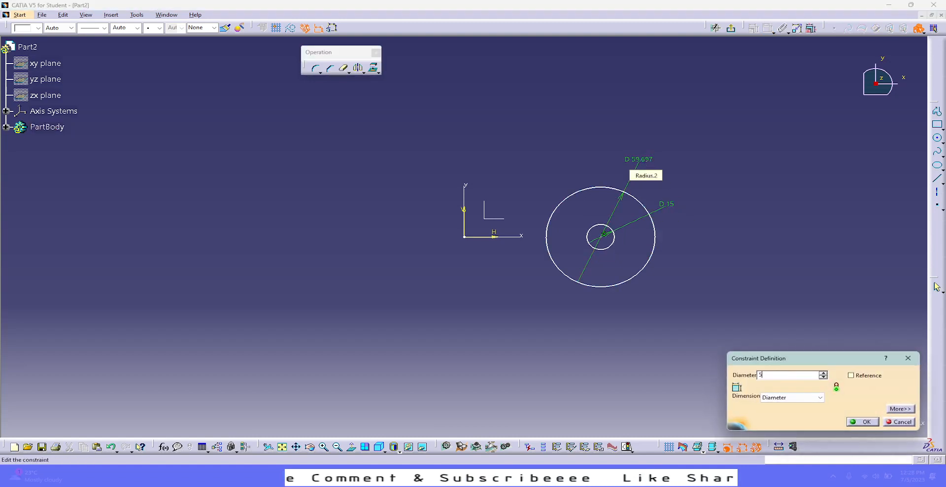
{"action": "type", "text": "0"}
{"action": "key", "text": "Return"}
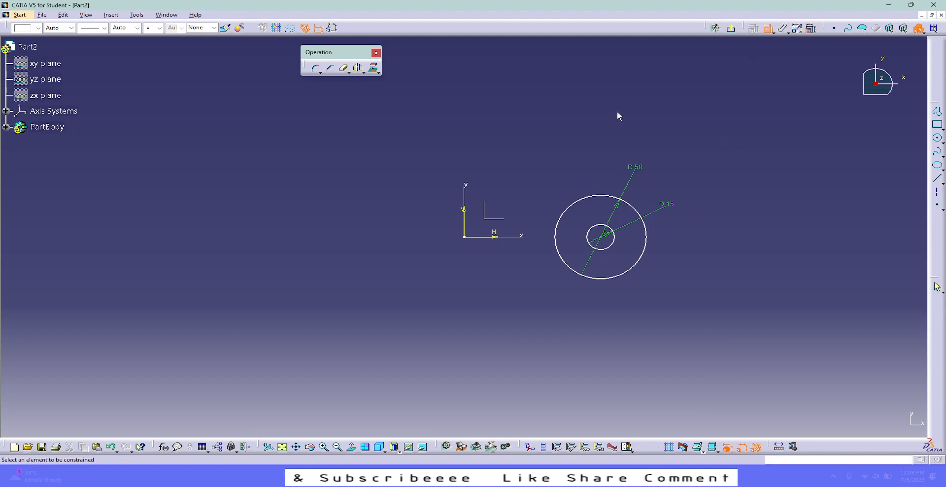
Step: Dimension the circle centre 25 mm horizontally from the vertical axis and place that dimension closer beneath the circles
{"action": "left_click", "coordinate": [469, 194]}
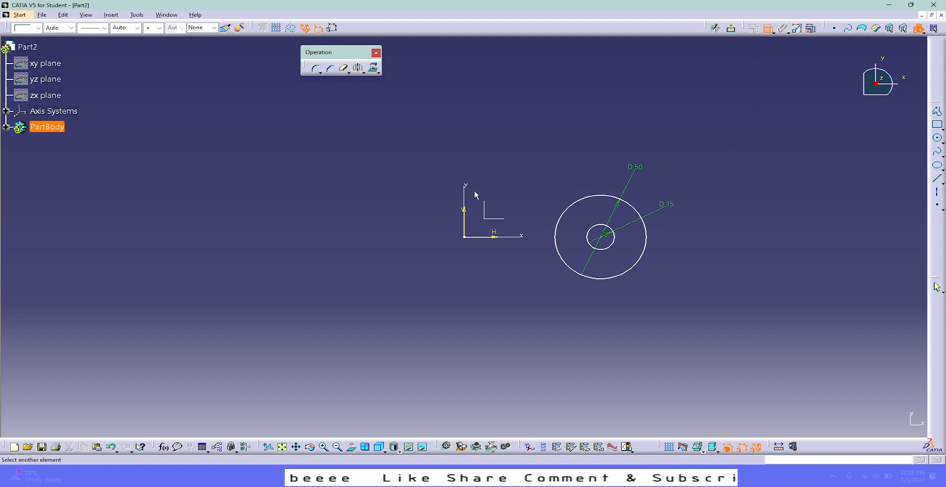
{"action": "left_click", "coordinate": [606, 240]}
{"action": "left_click", "coordinate": [549, 319]}
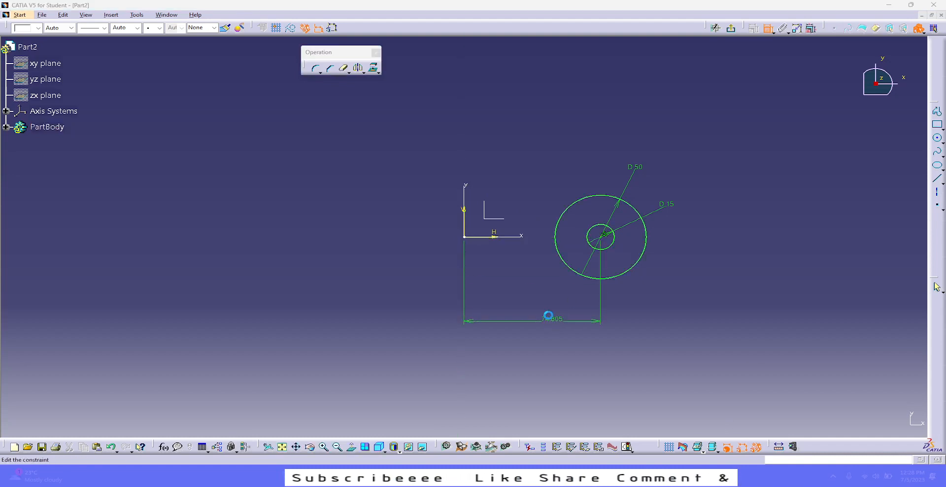
{"action": "type", "text": "25"}
{"action": "key", "text": "Return"}
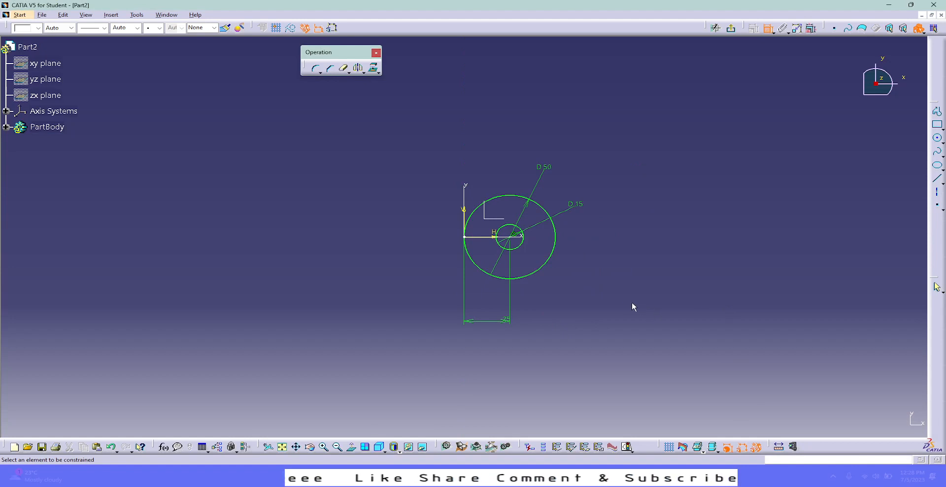
{"action": "mouse_move", "coordinate": [595, 274]}
{"action": "middle_mouse_down"}
{"action": "mouse_move", "coordinate": [616, 287]}
{"action": "mouse_move", "coordinate": [601, 247]}
{"action": "middle_mouse_up"}
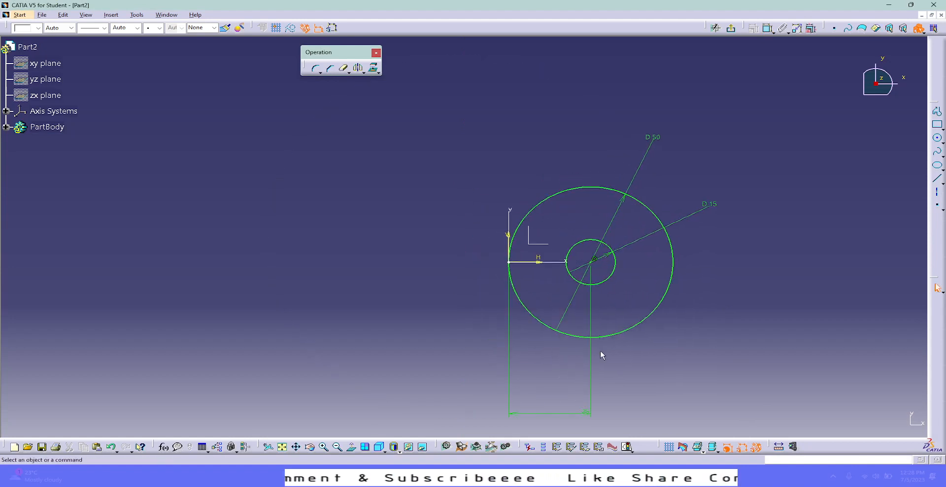
{"action": "left_click", "coordinate": [555, 408]}
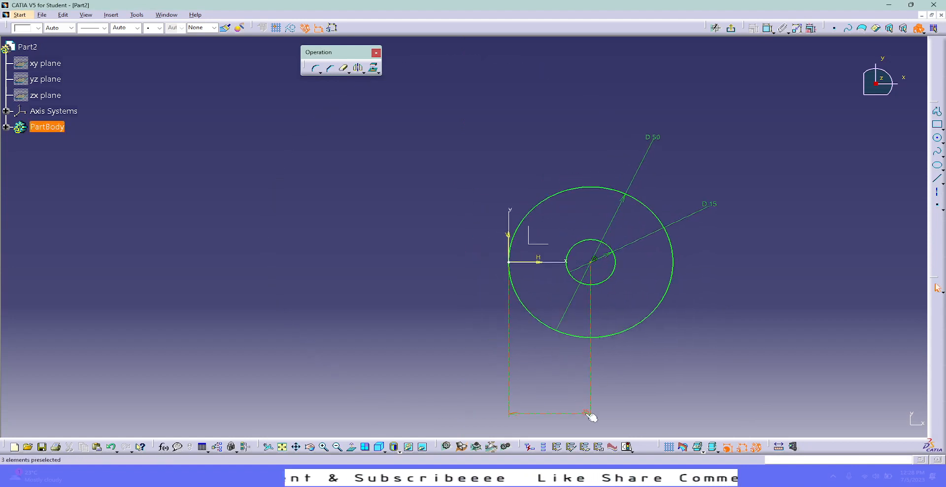
{"action": "left_click", "coordinate": [635, 371]}
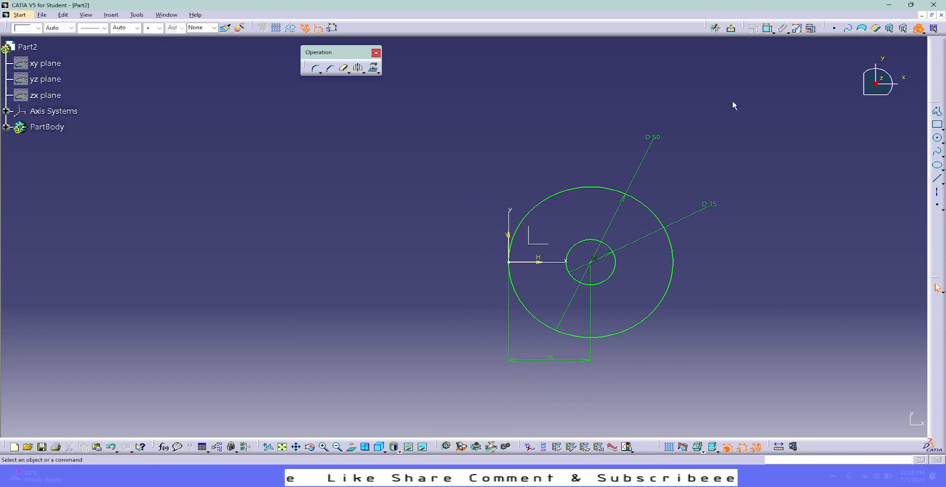
Step: Draw a three-line profile from the outer circle's top point to the vertical axis, down along it, and back to the circle's bottom point
{"action": "left_click", "coordinate": [936, 113]}
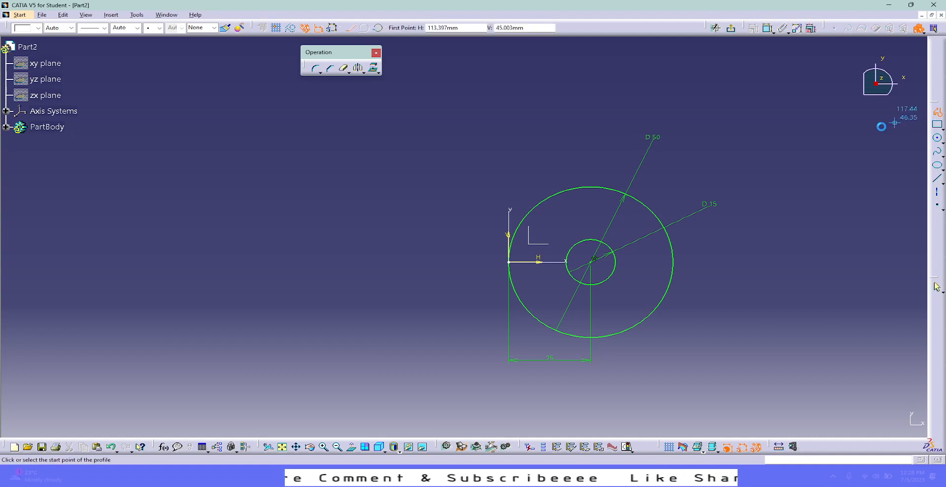
{"action": "left_click", "coordinate": [591, 186]}
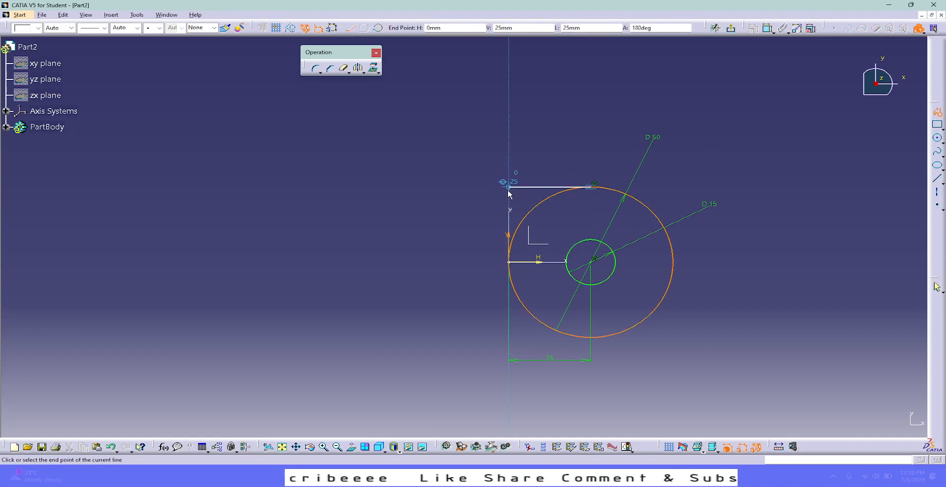
{"action": "left_click", "coordinate": [508, 188]}
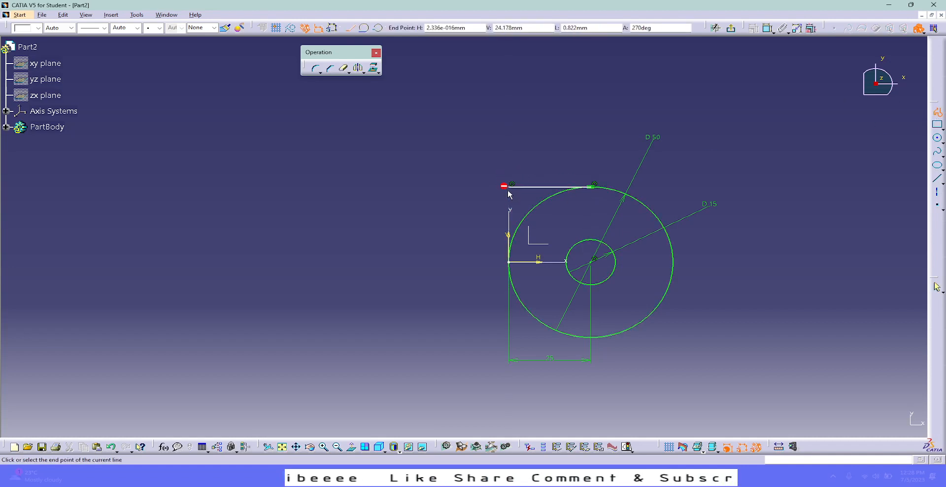
{"action": "left_click", "coordinate": [508, 333]}
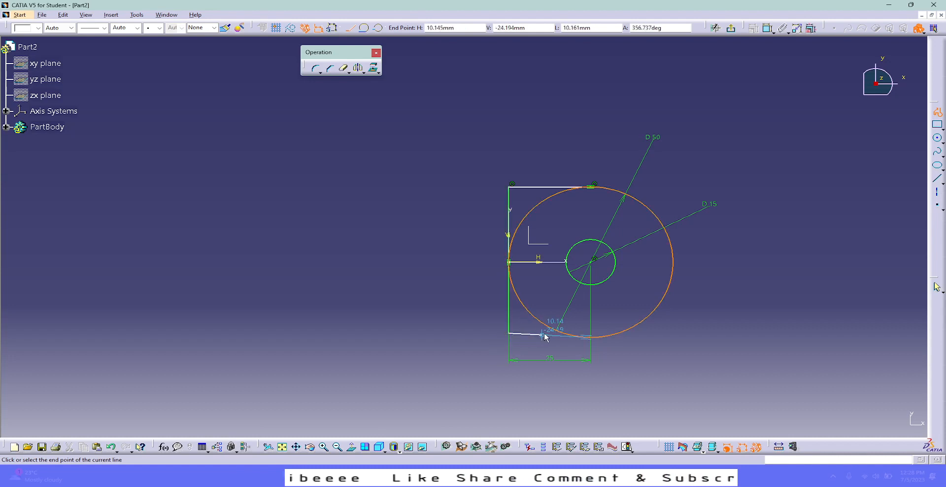
{"action": "left_click", "coordinate": [595, 337]}
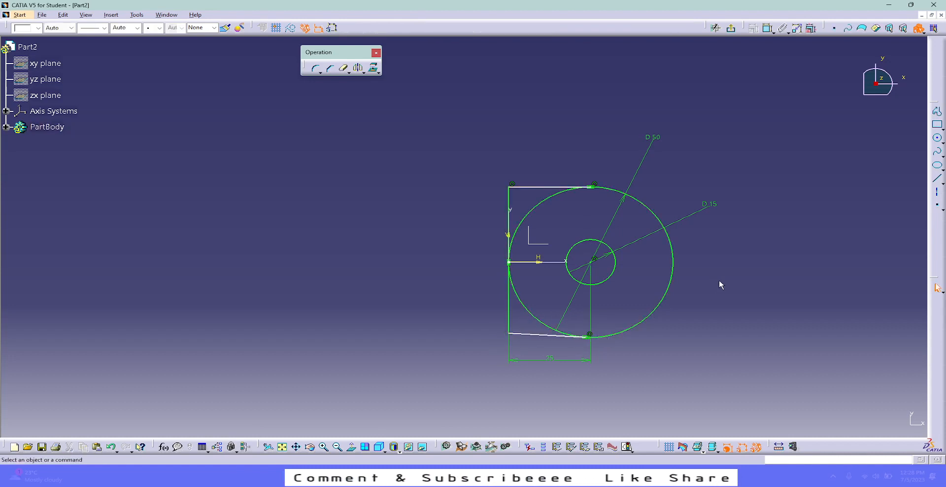
Step: Constrain the upper and lower profile lines to be horizontal
{"action": "left_click", "coordinate": [769, 30]}
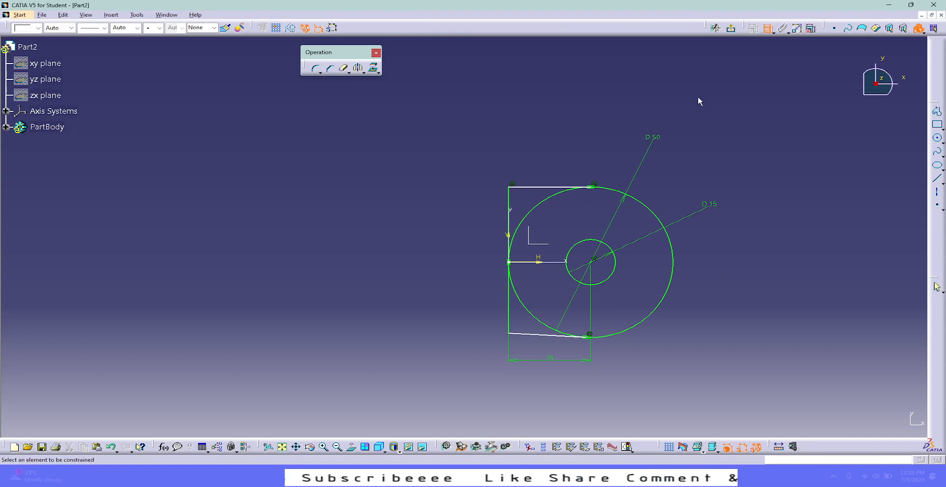
{"action": "left_click", "coordinate": [534, 186]}
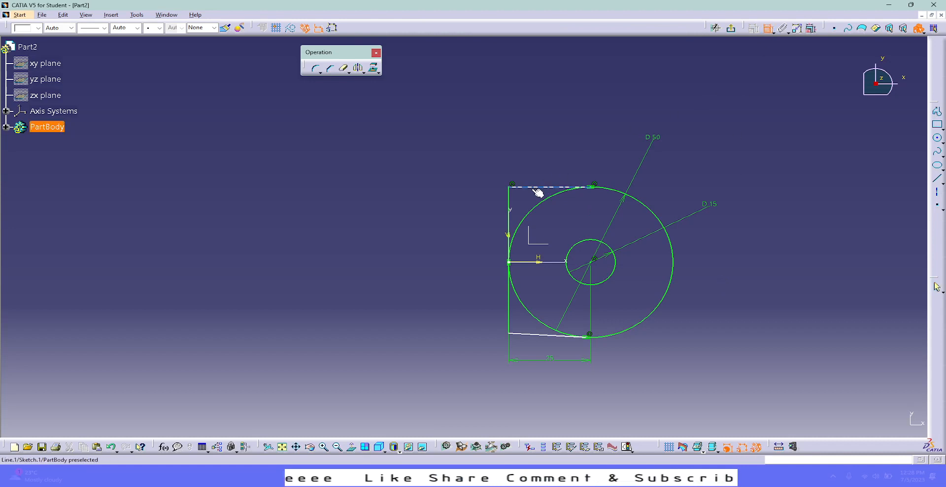
{"action": "right_click", "coordinate": [534, 154]}
{"action": "left_click", "coordinate": [562, 203]}
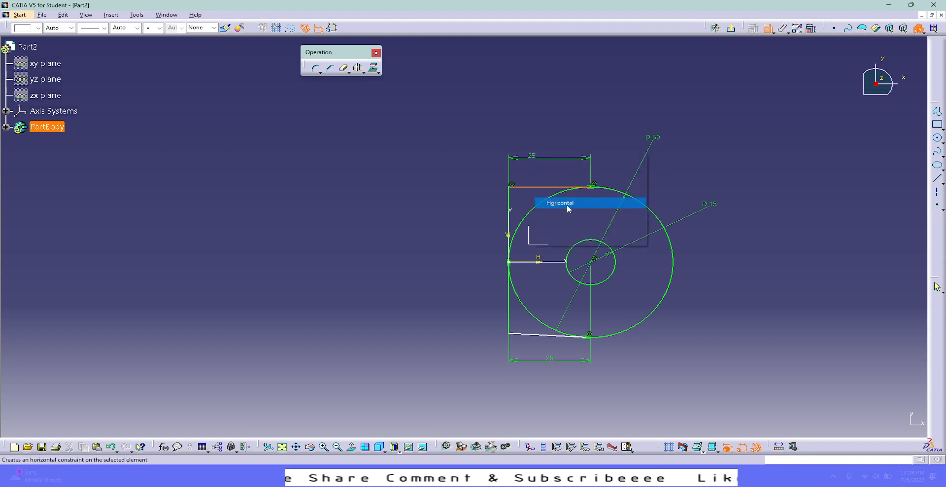
{"action": "left_click", "coordinate": [531, 339]}
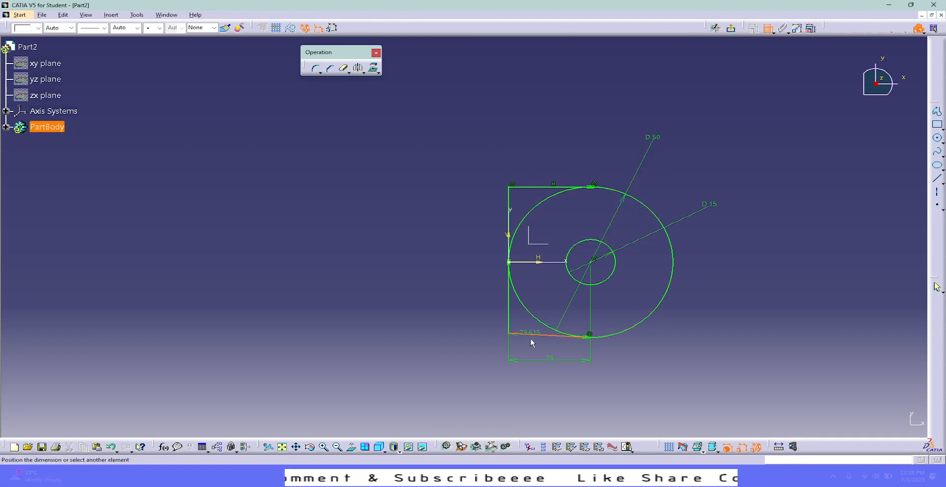
{"action": "right_click", "coordinate": [536, 350]}
{"action": "left_click", "coordinate": [560, 401]}
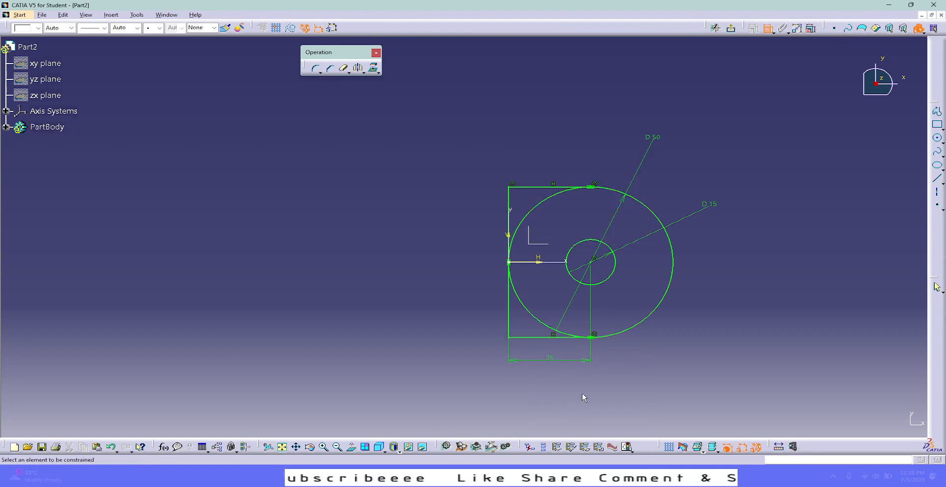
Step: Quick-trim the two arcs of the outer circle that lie inside the straight-sided profile, and exit the sketch
{"action": "left_click", "coordinate": [345, 72]}
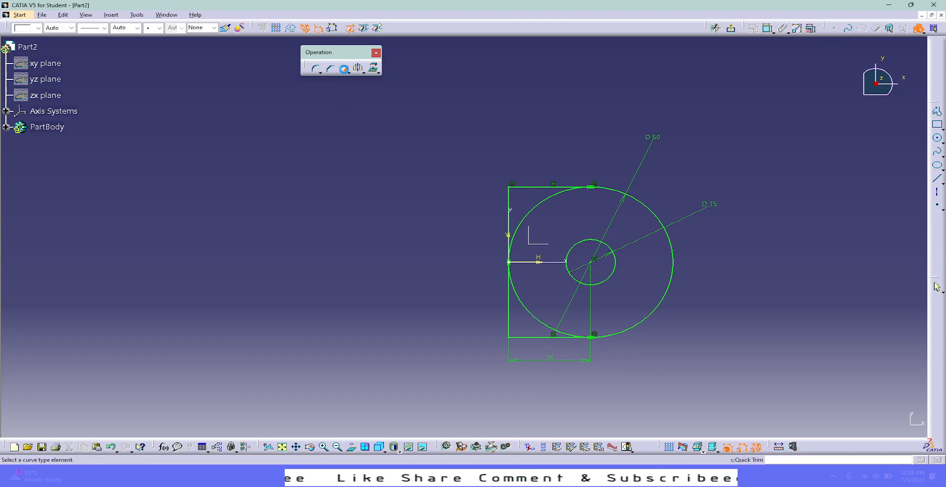
{"action": "left_click", "coordinate": [527, 213]}
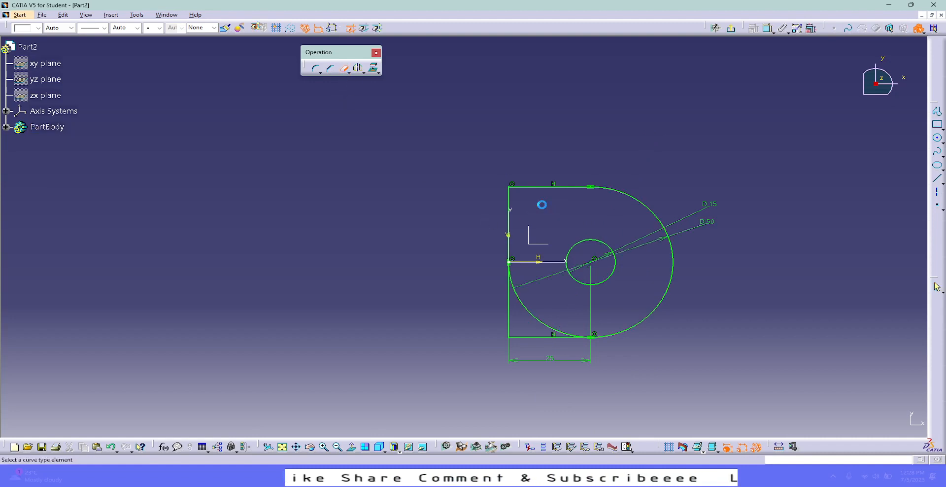
{"action": "left_click", "coordinate": [535, 317]}
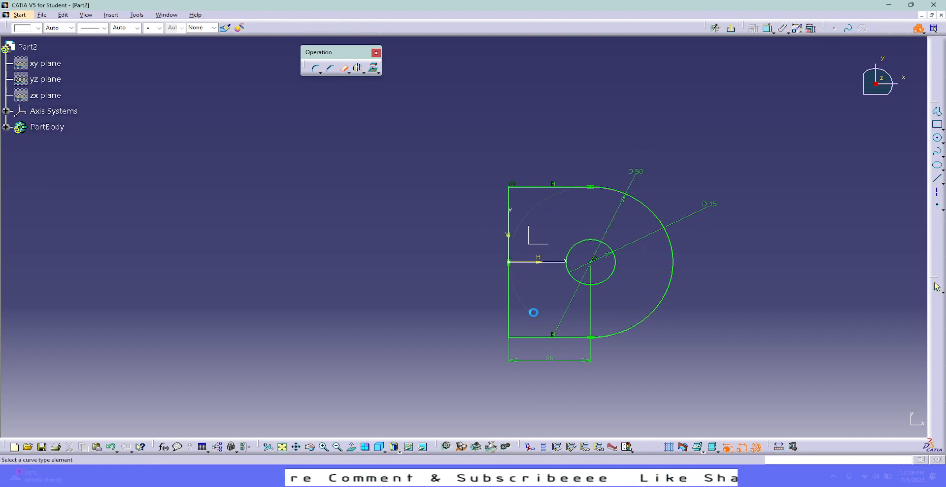
{"action": "left_click", "coordinate": [730, 29]}
{"action": "left_click", "coordinate": [760, 148]}
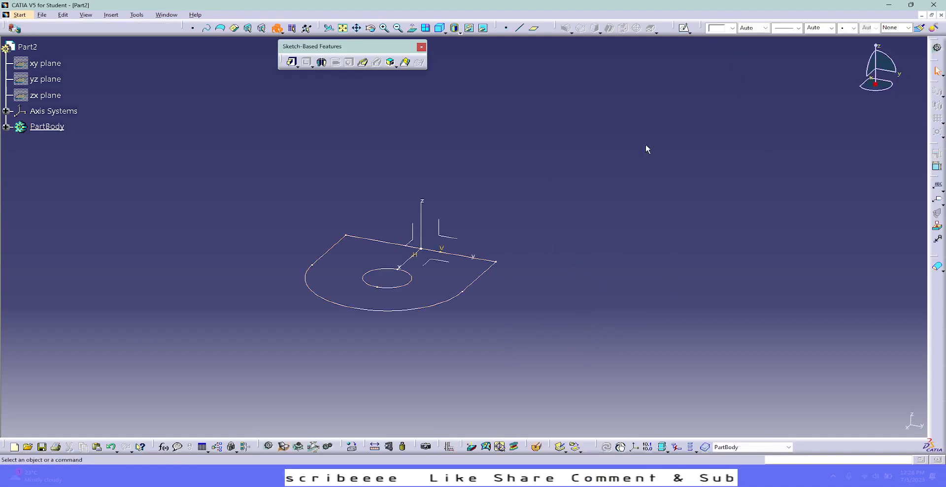
Step: Start a new sketch on the zx plane for the second end
{"action": "left_click", "coordinate": [439, 28]}
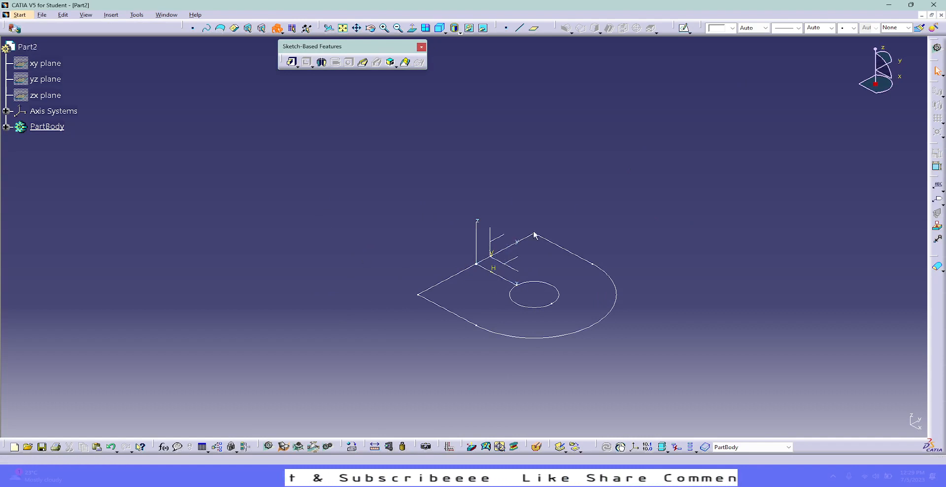
{"action": "left_click", "coordinate": [684, 29]}
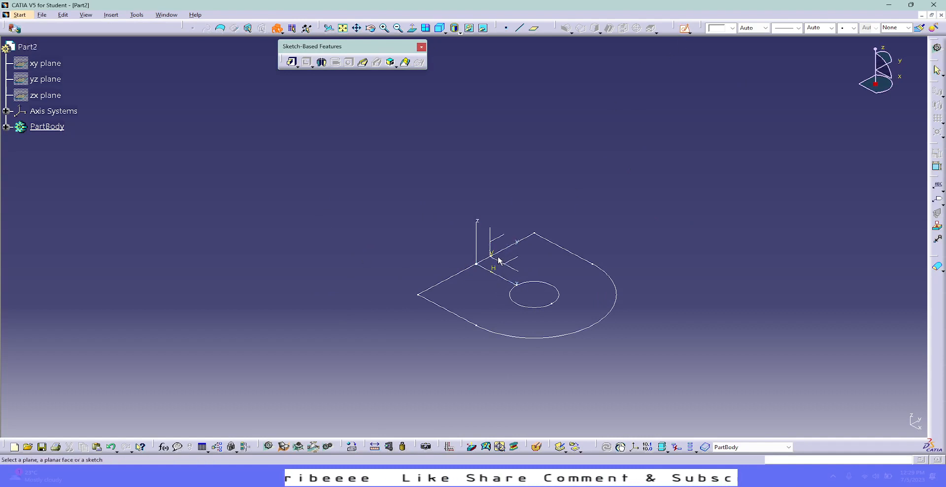
{"action": "left_click", "coordinate": [500, 271]}
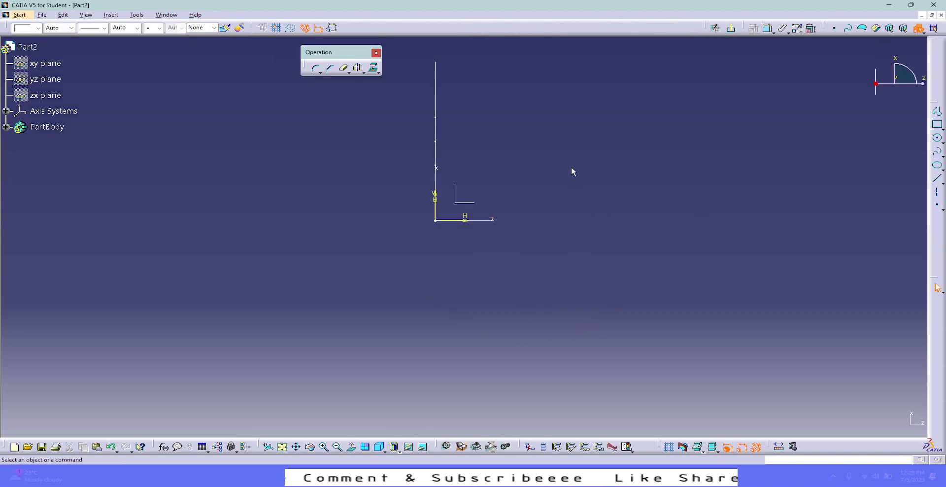
Step: Draw two concentric circles about 46 mm and 24 mm in diameter, centred on the horizontal axis about 64 mm on the negative side of the origin
{"action": "left_click", "coordinate": [937, 138]}
{"action": "left_click", "coordinate": [310, 337]}
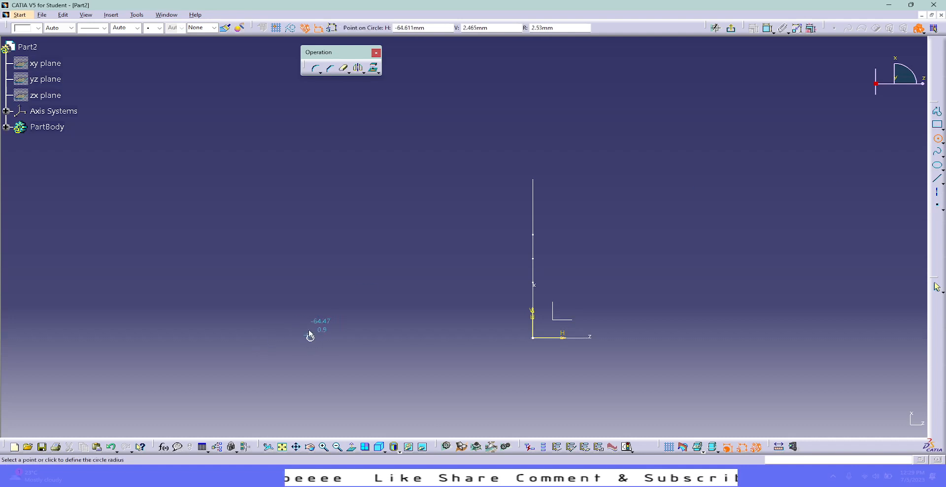
{"action": "left_click", "coordinate": [310, 264]}
{"action": "left_click", "coordinate": [314, 335]}
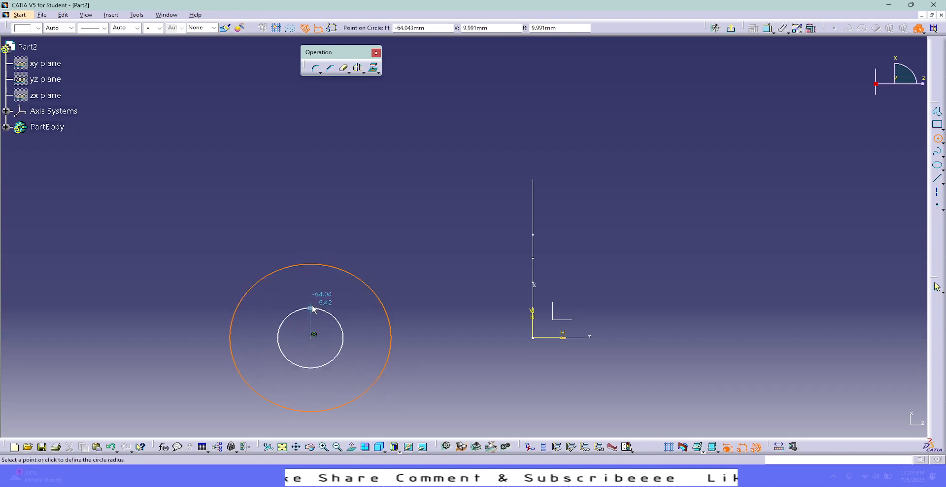
{"action": "left_click", "coordinate": [321, 297]}
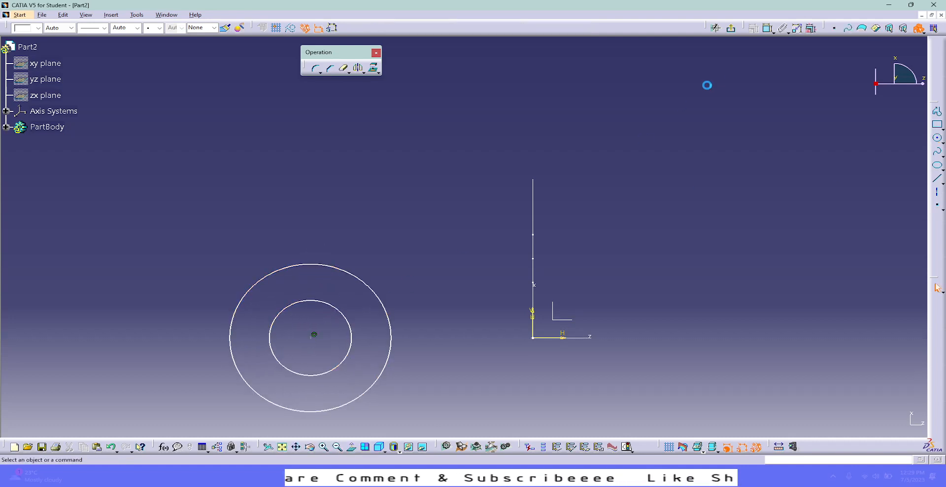
Step: Dimension the inner circle's diameter and set it to 15 mm
{"action": "left_click", "coordinate": [769, 30]}
{"action": "left_click", "coordinate": [302, 302]}
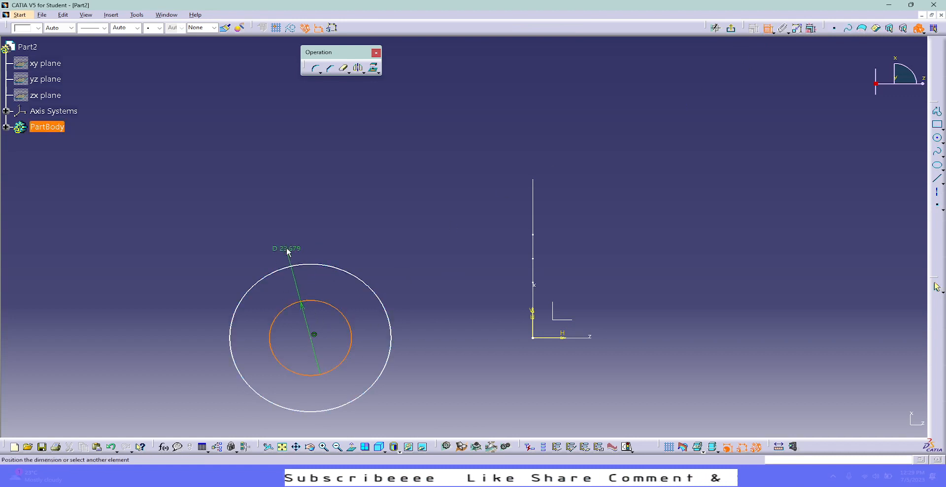
{"action": "left_click", "coordinate": [288, 251]}
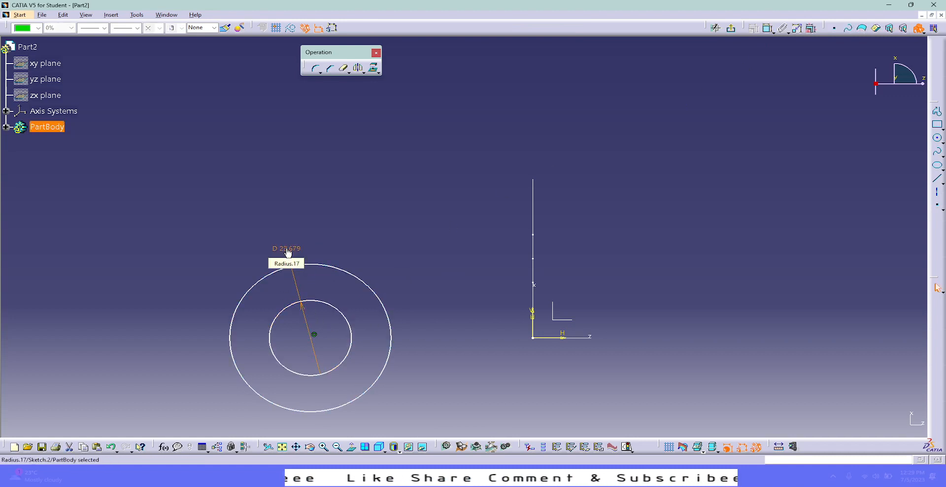
{"action": "double_click", "coordinate": [288, 251]}
{"action": "type", "text": "15"}
{"action": "key", "text": "Return"}
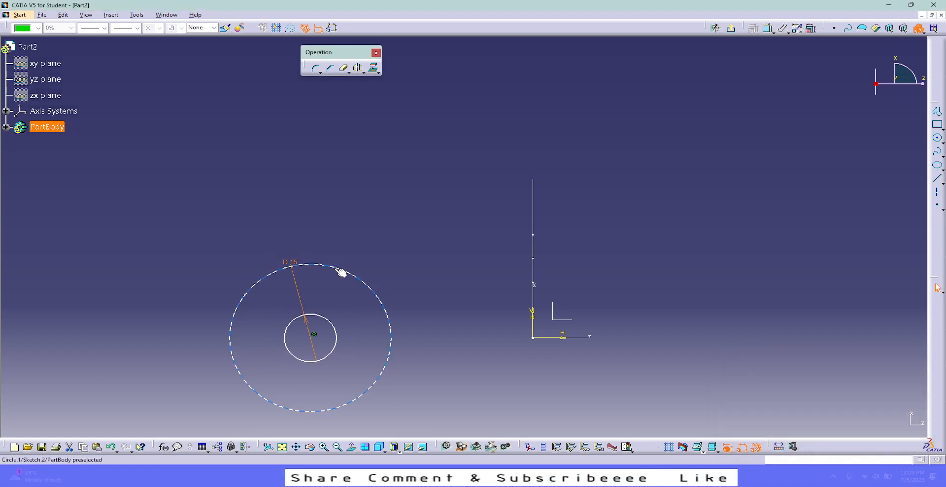
Step: Dimension the outer circle's diameter and set it to 50 mm
{"action": "left_click", "coordinate": [341, 269]}
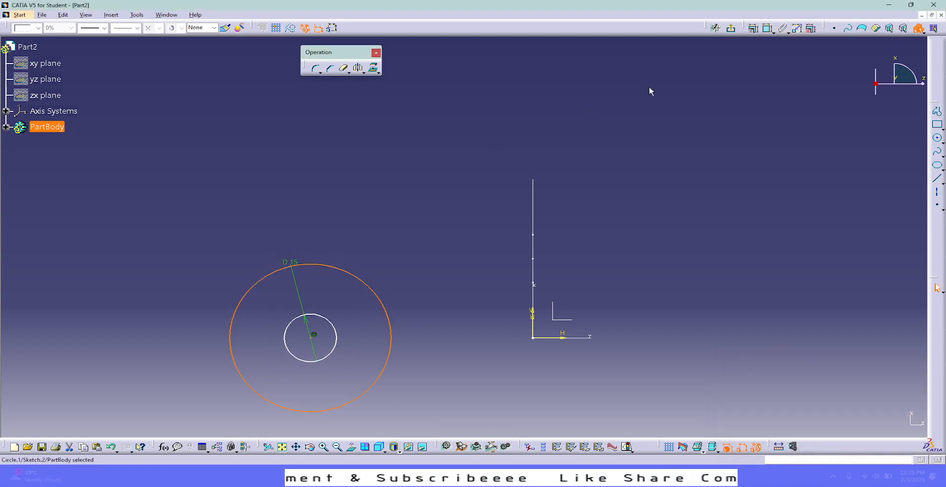
{"action": "left_click", "coordinate": [767, 27]}
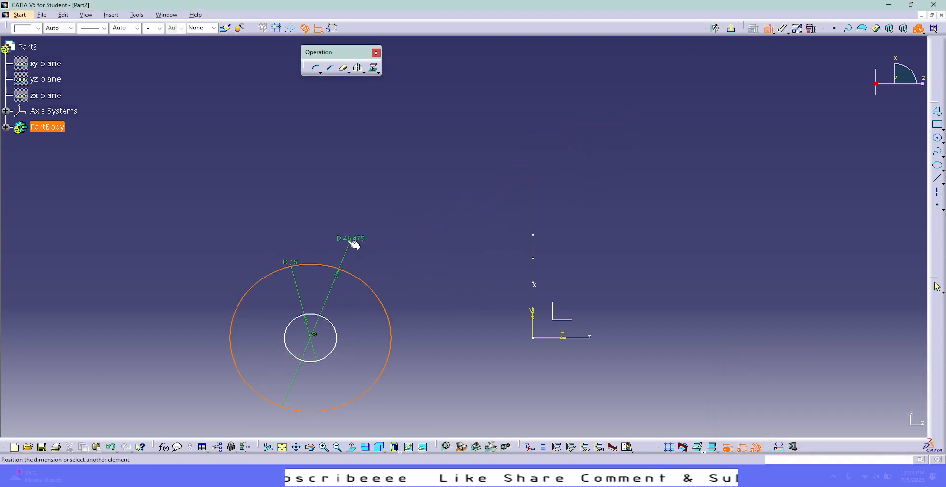
{"action": "left_click", "coordinate": [330, 237]}
{"action": "double_click", "coordinate": [332, 238]}
{"action": "type", "text": "50"}
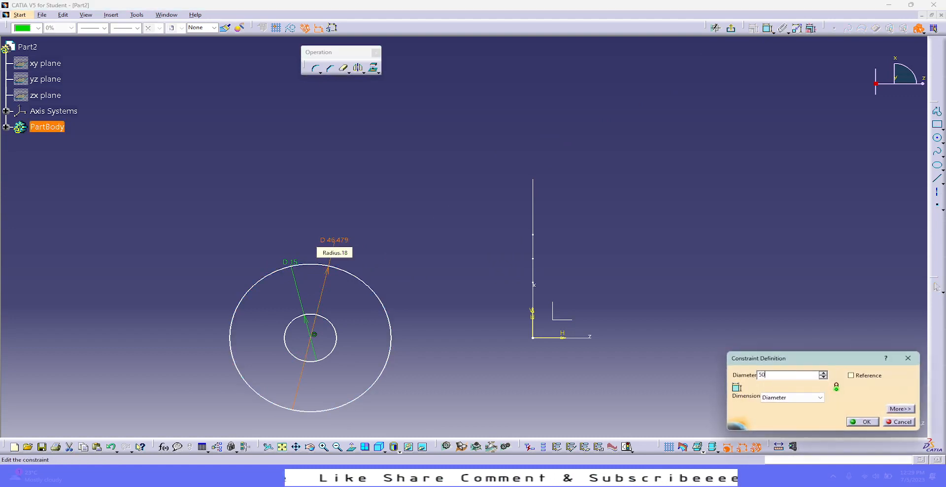
{"action": "key", "text": "Return"}
Step: Dimension the circle centre 100 mm horizontally from the first sketch's vertical edge and place that dimension below the circles
{"action": "left_click", "coordinate": [767, 28]}
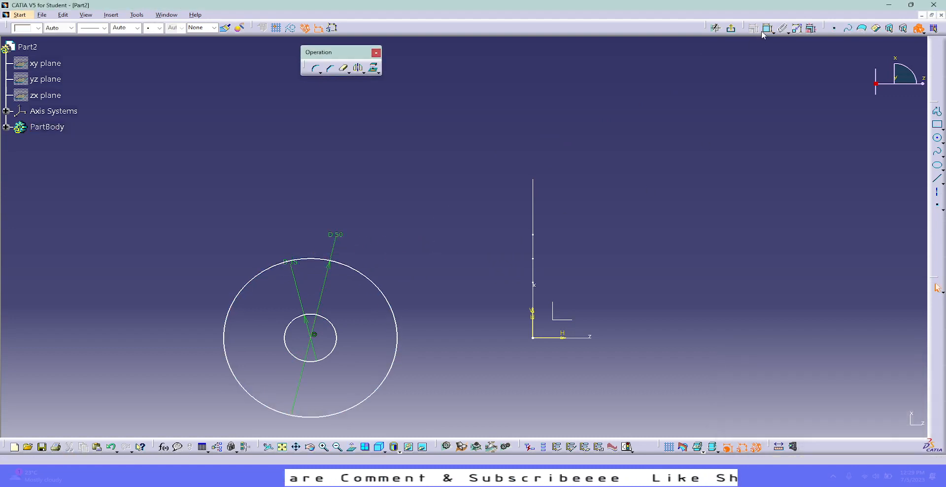
{"action": "left_click", "coordinate": [315, 336]}
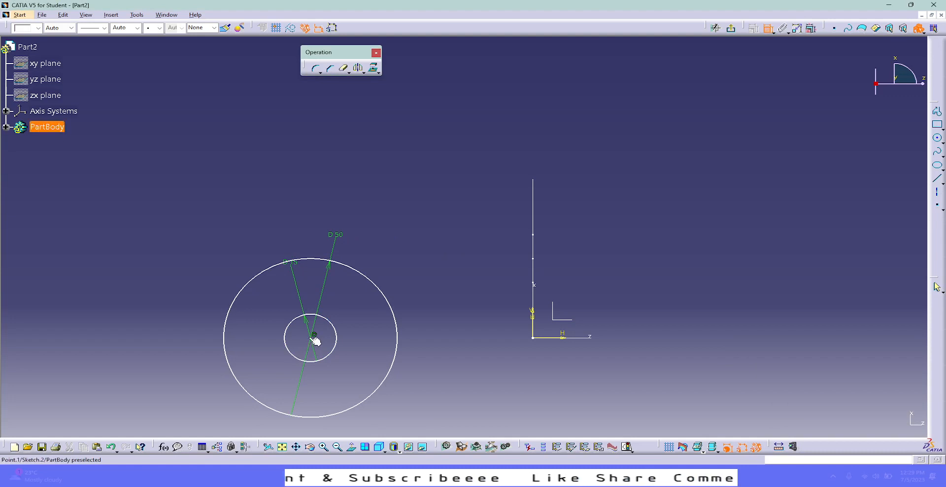
{"action": "left_click", "coordinate": [533, 217]}
{"action": "left_click", "coordinate": [454, 414]}
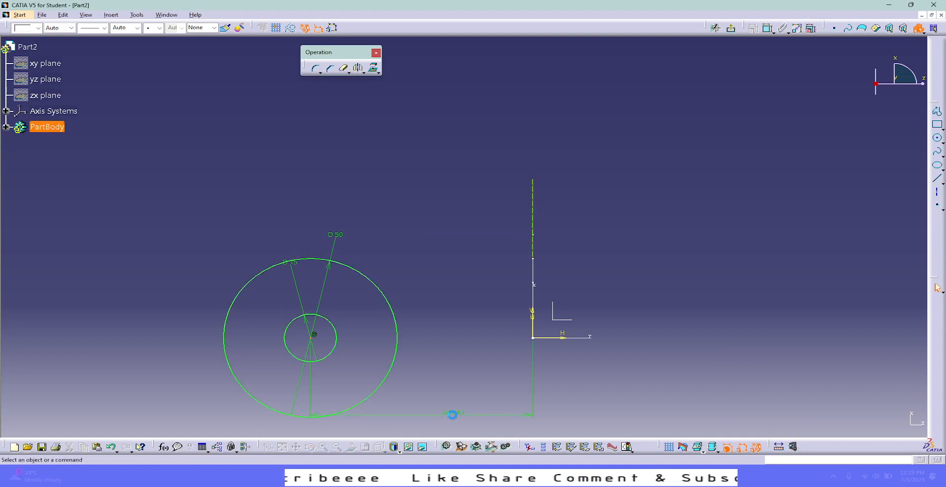
{"action": "double_click", "coordinate": [453, 413]}
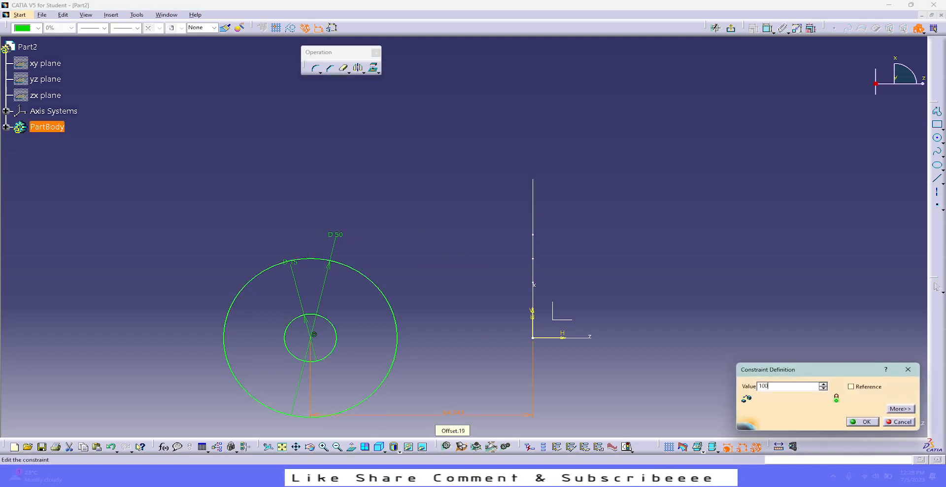
{"action": "key", "text": "Return"}
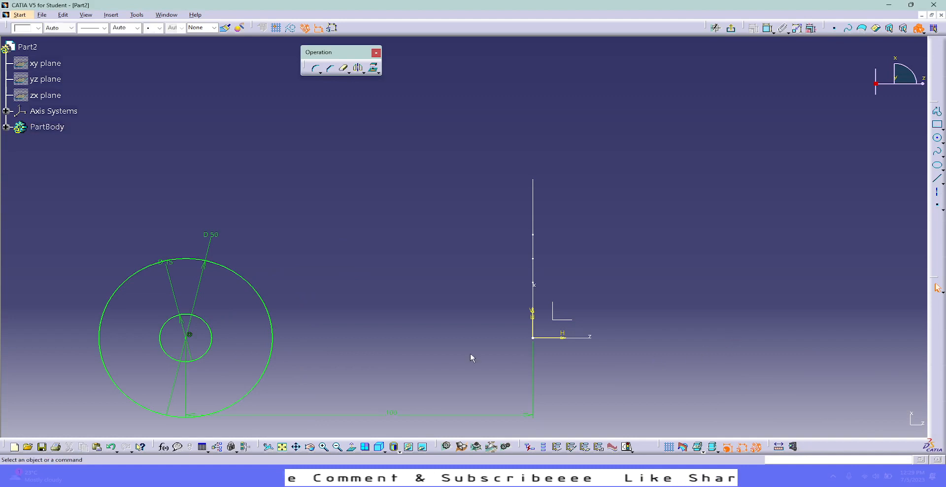
{"action": "middle_click_drag", "start_coordinate": [383, 245], "coordinate": [448, 167]}
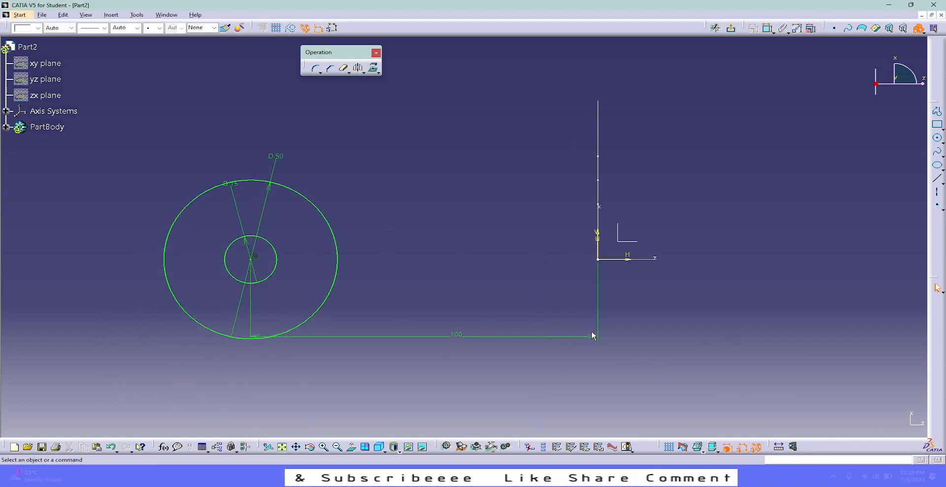
{"action": "left_click_drag", "start_coordinate": [590, 339], "coordinate": [591, 359]}
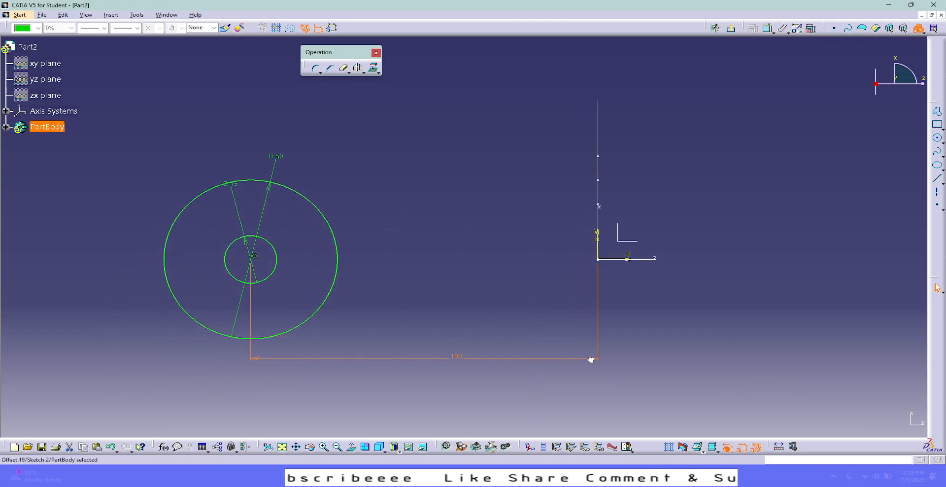
Step: Draw a three-line profile from the outer circle's top point about 55 mm towards the origin, straight down, and back to its bottom point
{"action": "left_click", "coordinate": [937, 111]}
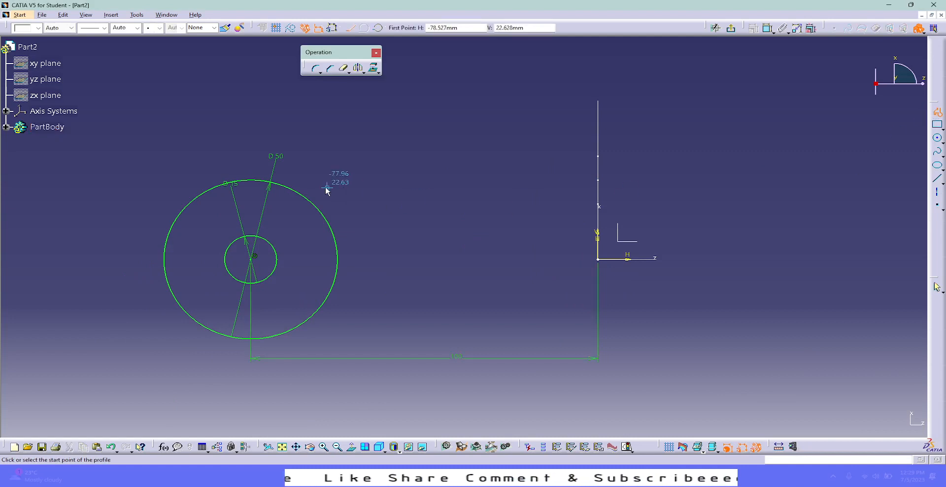
{"action": "left_click", "coordinate": [251, 180]}
{"action": "left_click", "coordinate": [441, 179]}
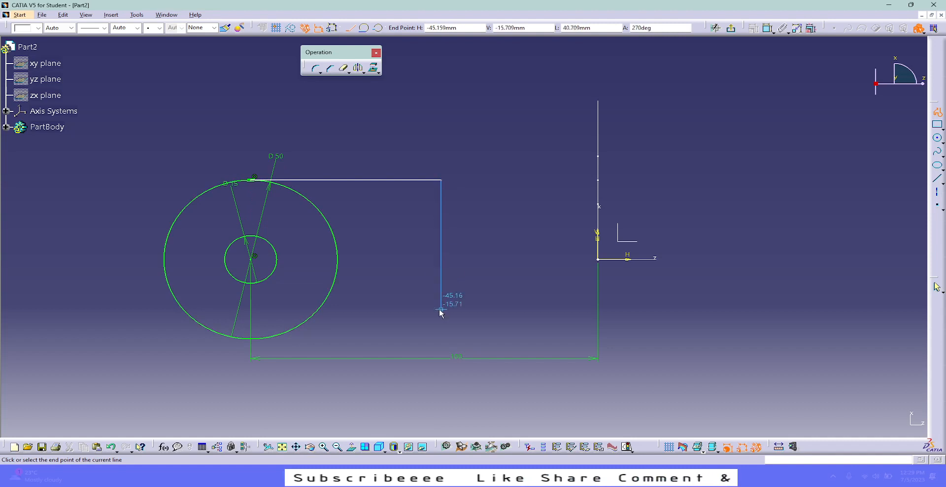
{"action": "left_click", "coordinate": [441, 337]}
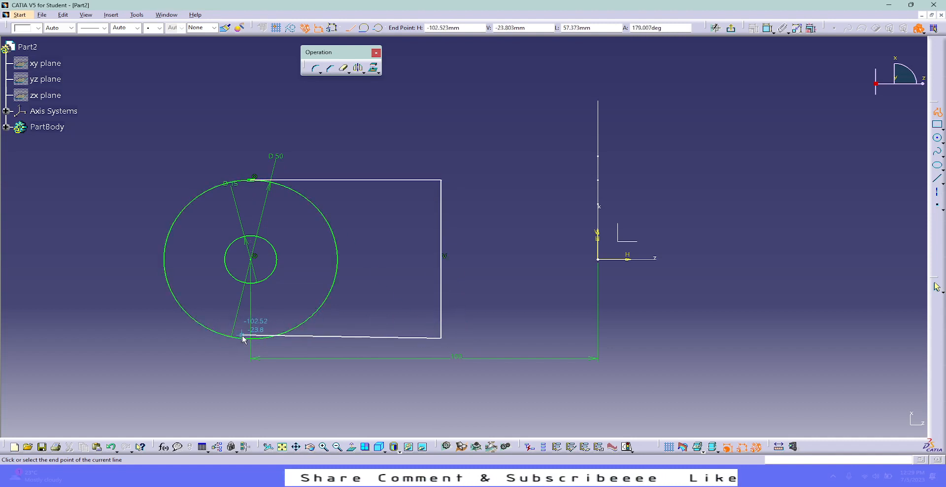
{"action": "double_click", "coordinate": [250, 338]}
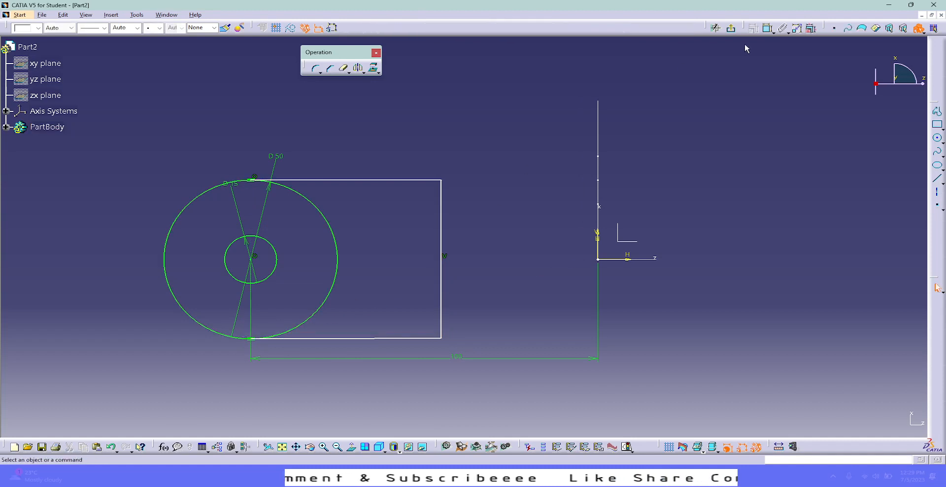
Step: Constrain the upper and lower lines of the second end's profile to be horizontal
{"action": "left_click", "coordinate": [768, 29]}
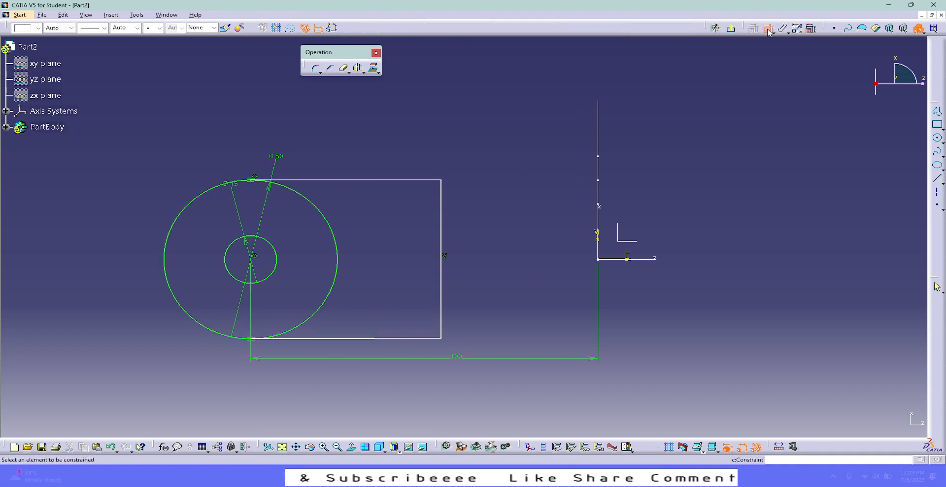
{"action": "left_click", "coordinate": [416, 180]}
{"action": "right_click", "coordinate": [382, 134]}
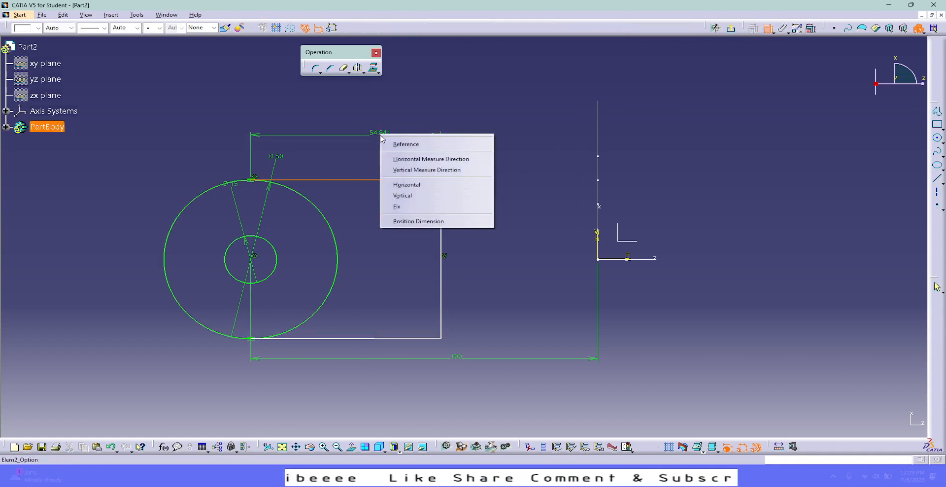
{"action": "left_click", "coordinate": [414, 185]}
{"action": "left_click", "coordinate": [373, 337]}
{"action": "right_click", "coordinate": [374, 297]}
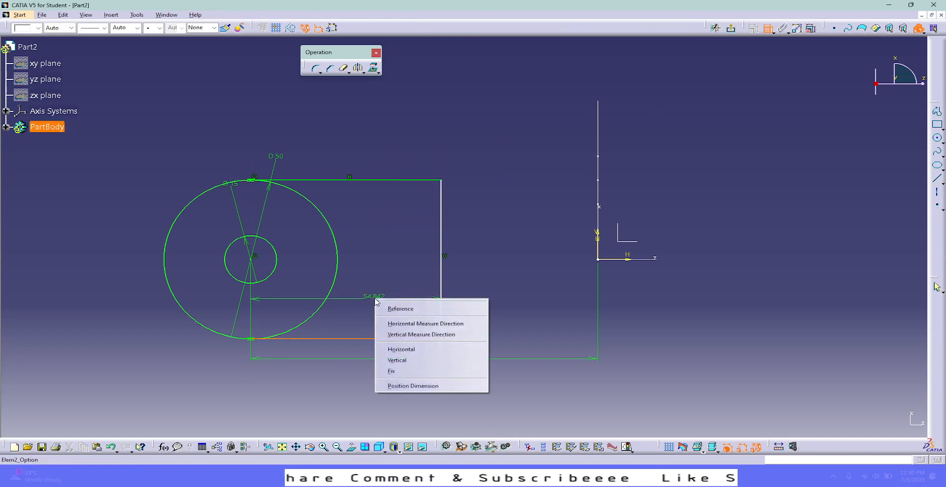
{"action": "left_click", "coordinate": [397, 351]}
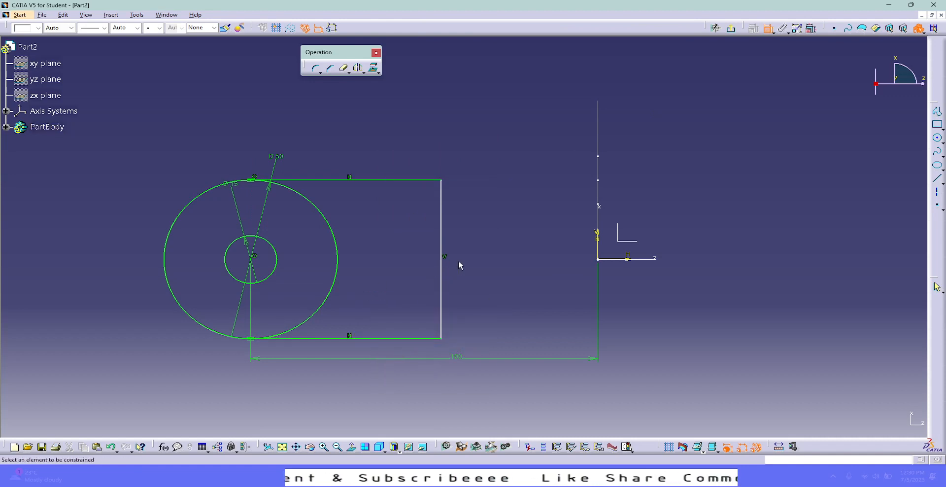
Step: Dimension the profile's vertical line 25 mm from the circle centre, placing the dimension beneath the 100 mm one
{"action": "left_click", "coordinate": [442, 231]}
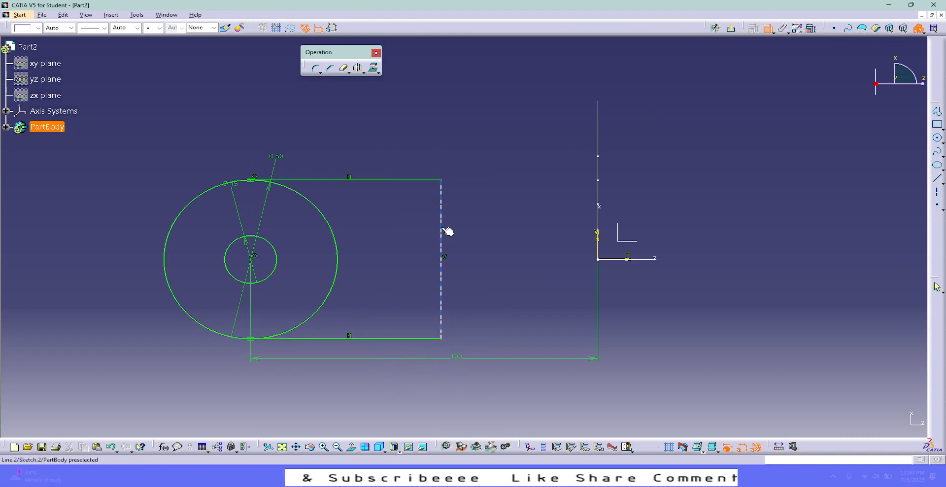
{"action": "left_click", "coordinate": [252, 260]}
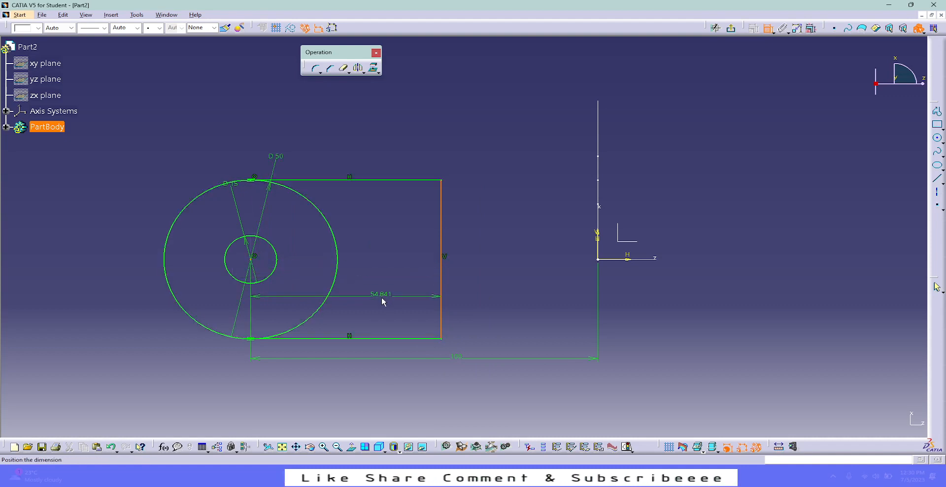
{"action": "left_click", "coordinate": [358, 373]}
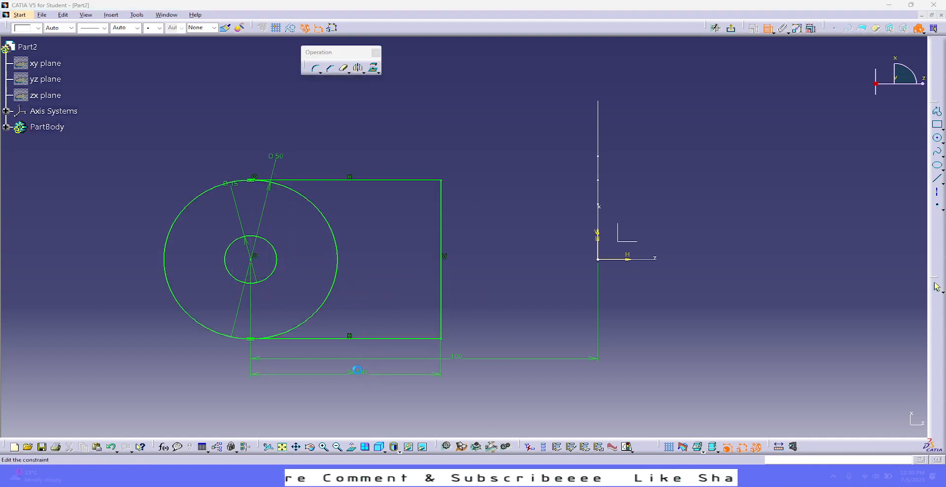
{"action": "key", "text": "Return"}
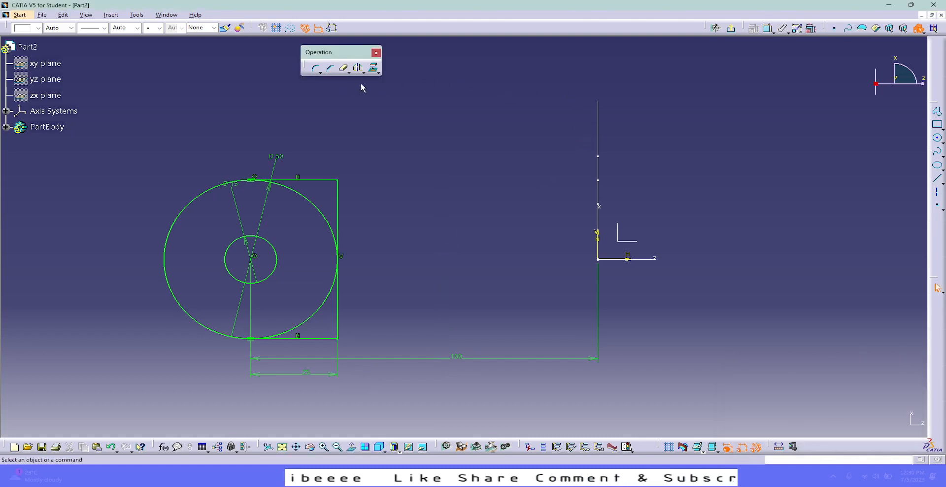
Step: Quick-trim the outer circle's inner arc inside the second end's rectangular profile, and exit the sketch
{"action": "left_click", "coordinate": [343, 68]}
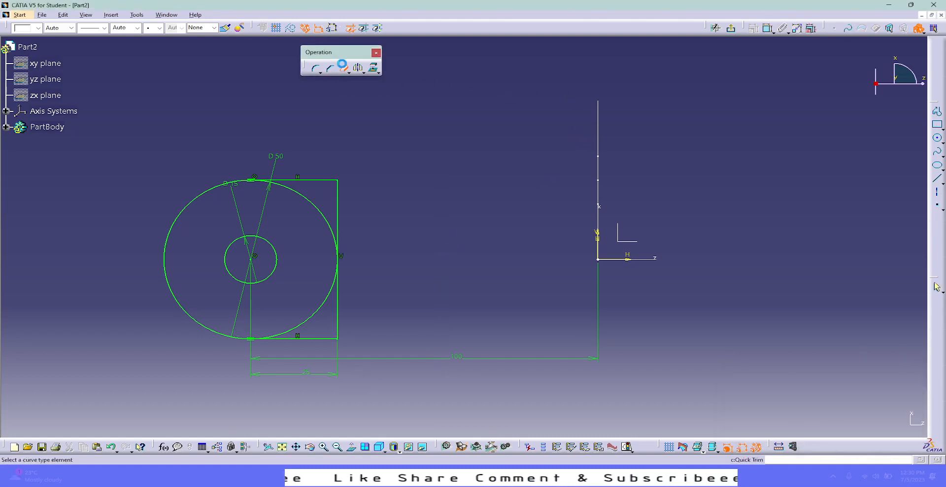
{"action": "left_click", "coordinate": [316, 205]}
{"action": "left_click", "coordinate": [326, 305]}
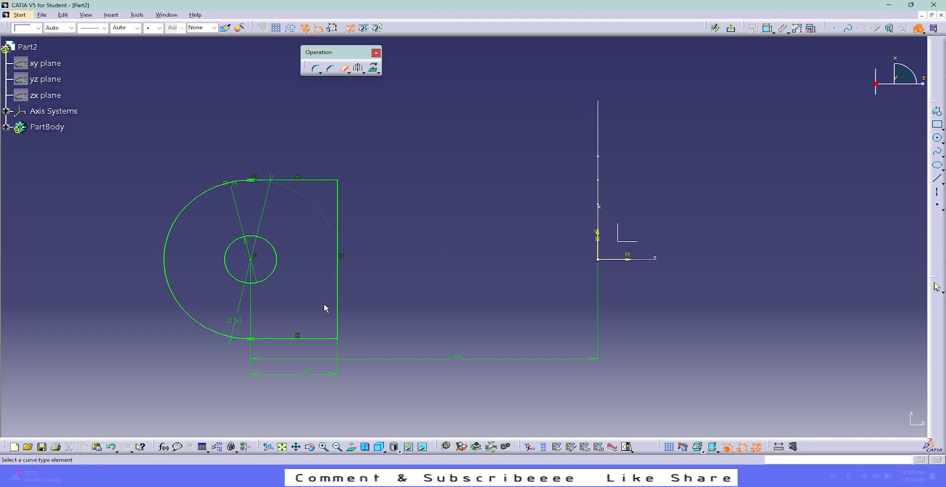
{"action": "left_click", "coordinate": [731, 28]}
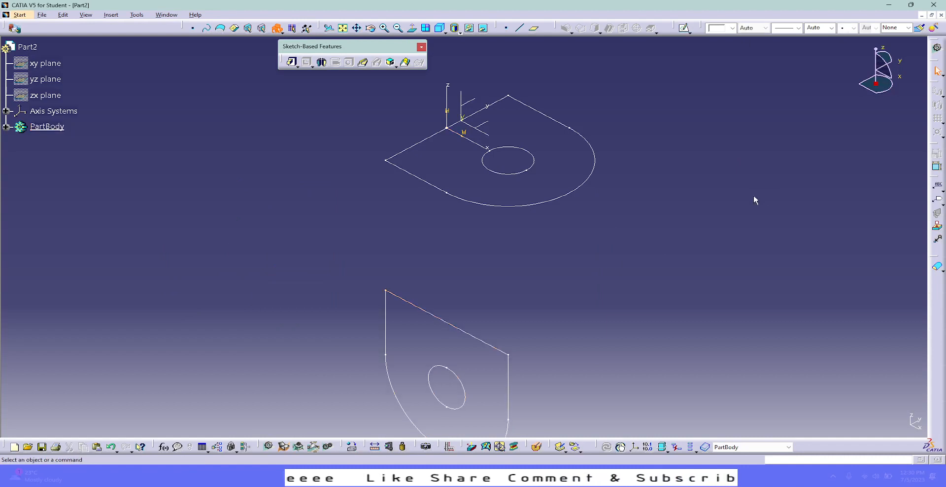
Step: Open the sketch support change for Sketch.2, the second end's sketch
{"action": "mouse_move", "coordinate": [611, 215]}
{"action": "middle_mouse_down"}
{"action": "mouse_move", "coordinate": [602, 232]}
{"action": "mouse_move", "coordinate": [610, 265]}
{"action": "middle_mouse_up"}
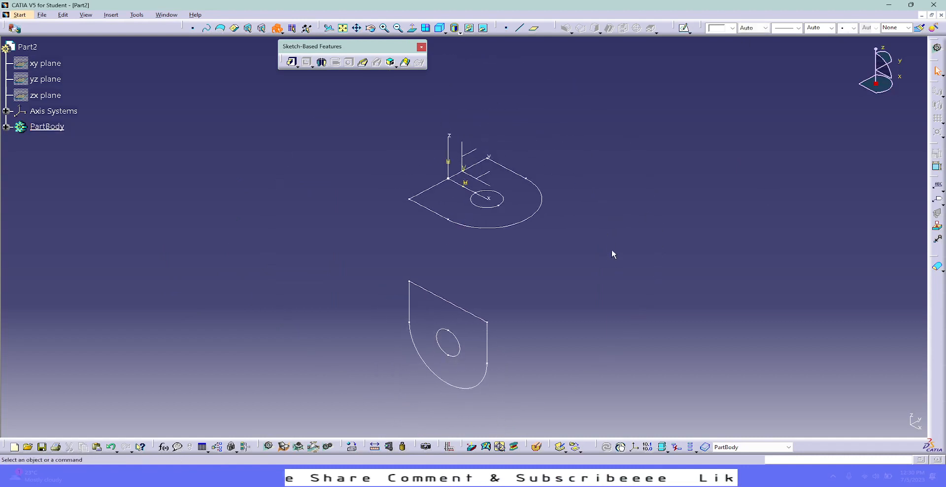
{"action": "middle_click_drag", "start_coordinate": [605, 232], "coordinate": [594, 248]}
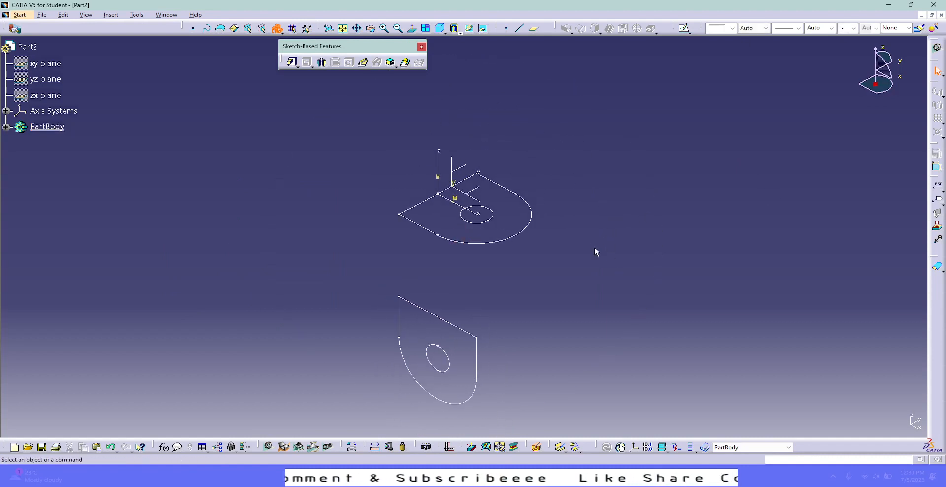
{"action": "left_click", "coordinate": [6, 127]}
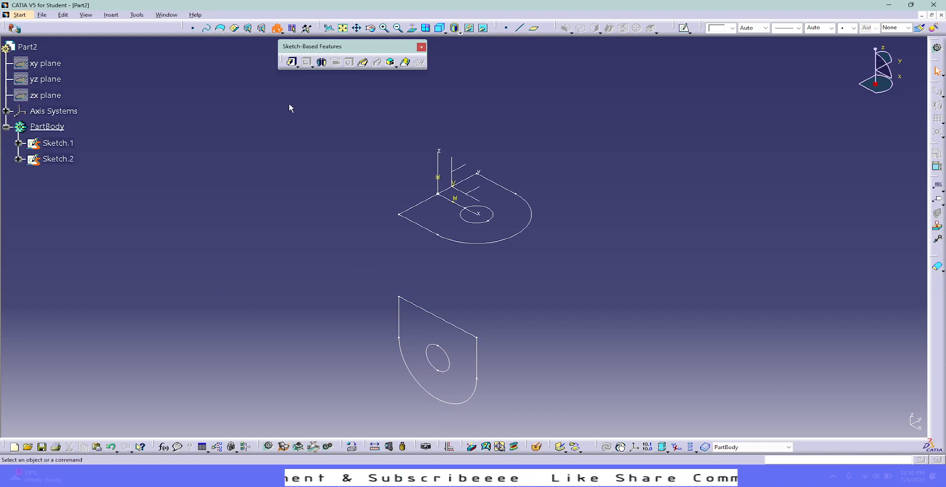
{"action": "right_click", "coordinate": [65, 159]}
{"action": "mouse_move", "coordinate": [127, 334]}
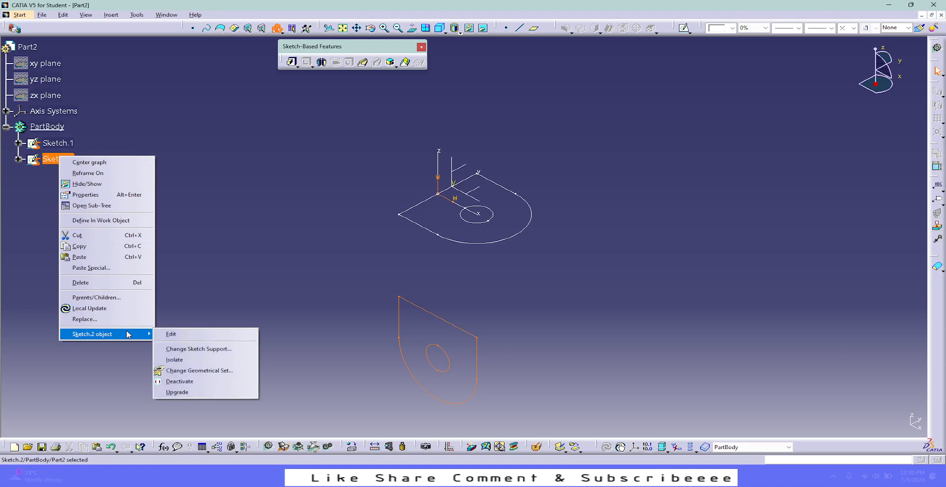
{"action": "left_click", "coordinate": [197, 348]}
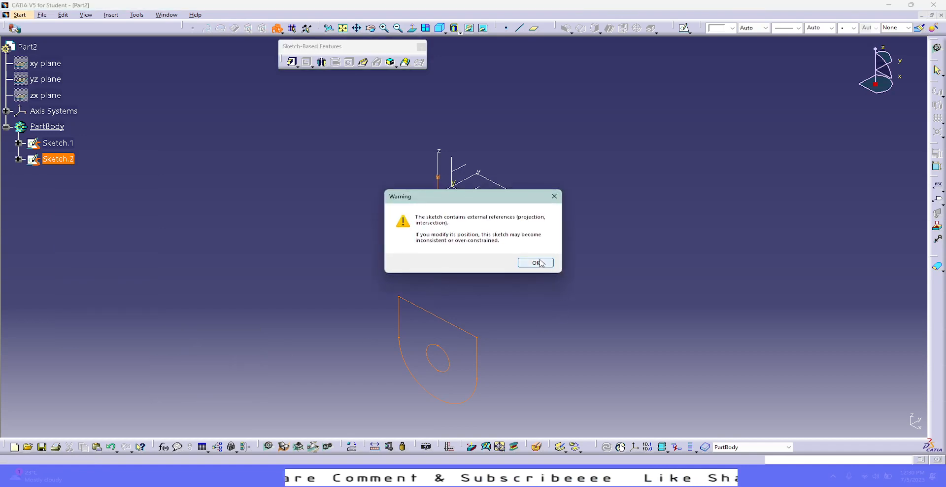
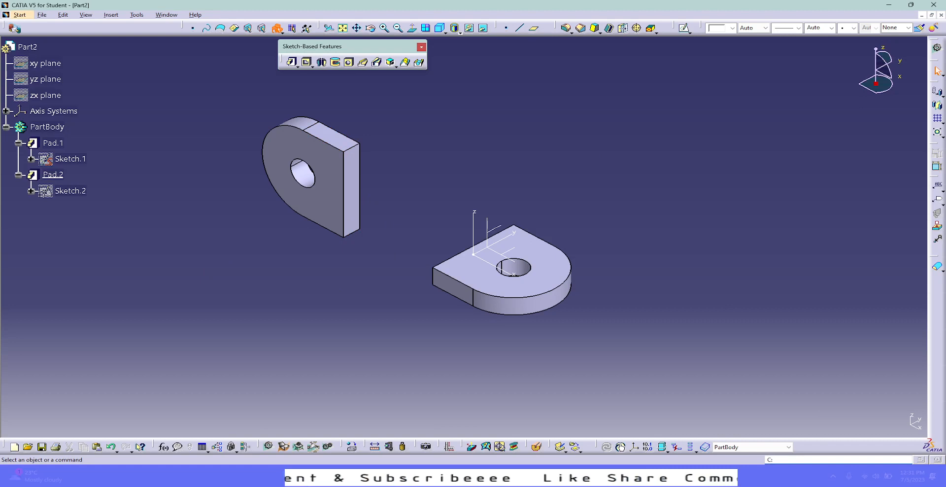
Step: Start a 3D spline from the upright end's near upper corner to the flat end's rear top corner, tangent to each end's adjoining edge
{"action": "type", "text": "e"}
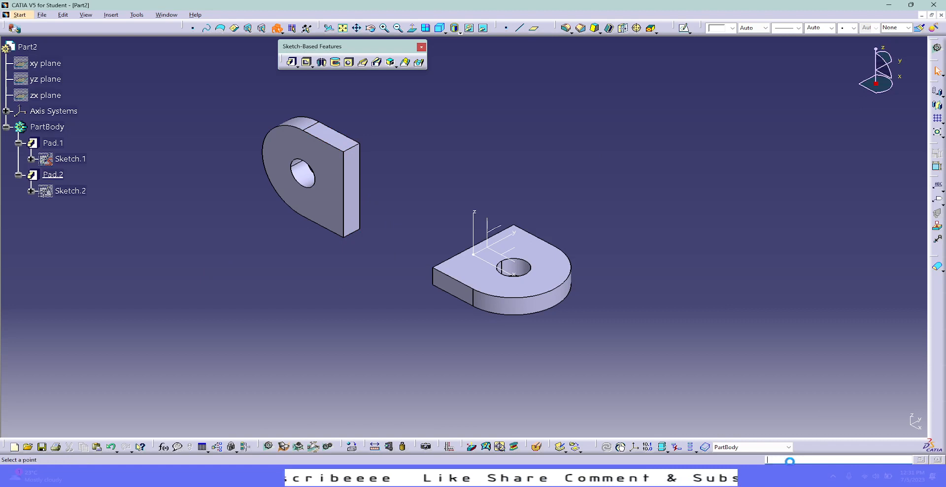
{"action": "key", "text": "Return"}
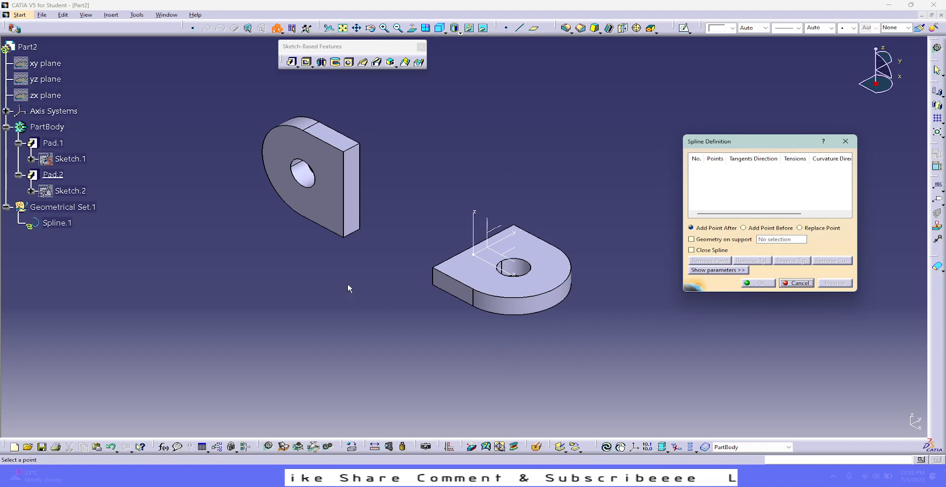
{"action": "left_click", "coordinate": [344, 148]}
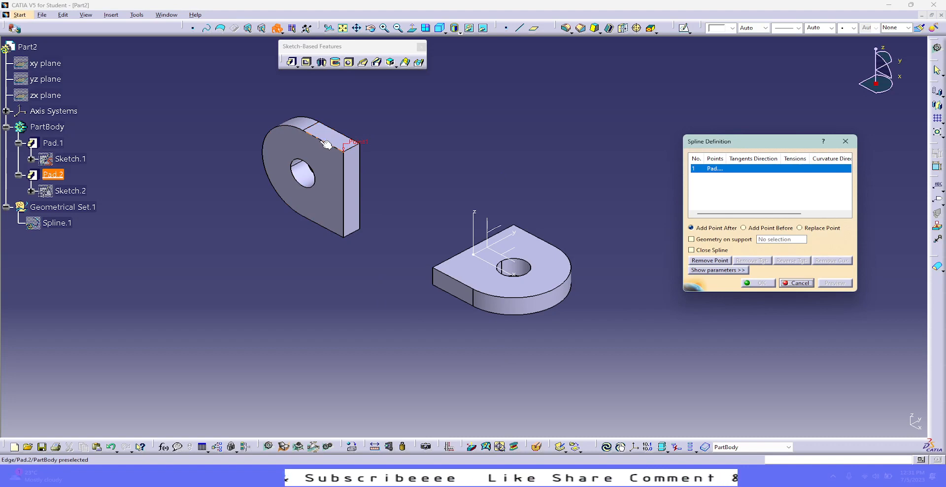
{"action": "left_click", "coordinate": [326, 144]}
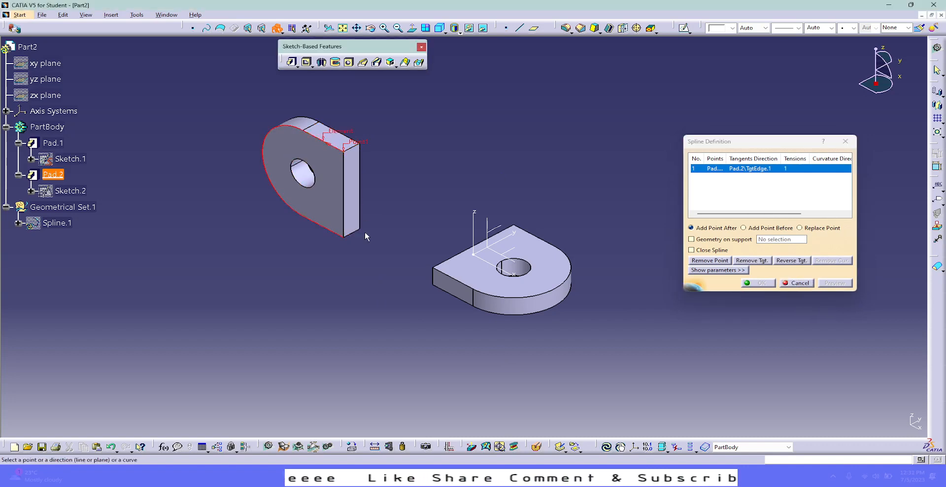
{"action": "left_click", "coordinate": [513, 224]}
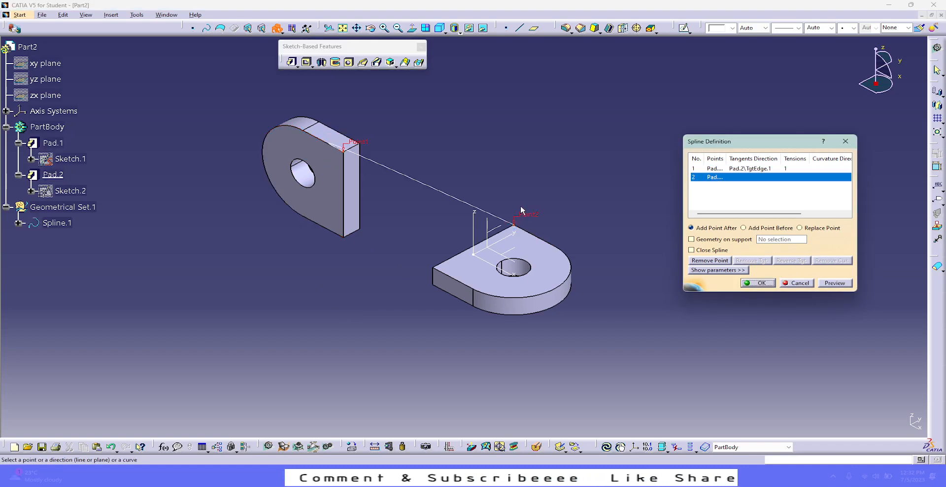
{"action": "left_click", "coordinate": [538, 238]}
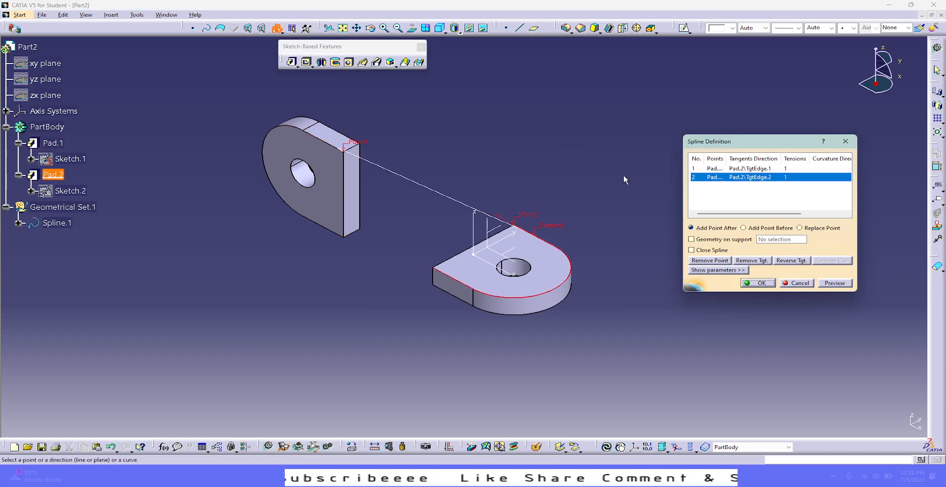
Step: Reverse the tangent direction at both points of the first spline and create it
{"action": "left_click", "coordinate": [791, 261]}
{"action": "left_click", "coordinate": [749, 168]}
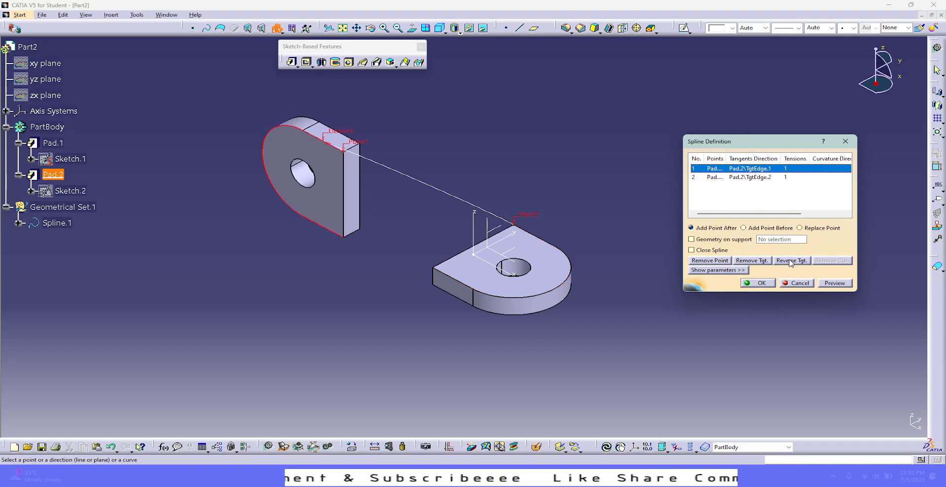
{"action": "left_click", "coordinate": [790, 260]}
{"action": "left_click", "coordinate": [761, 283]}
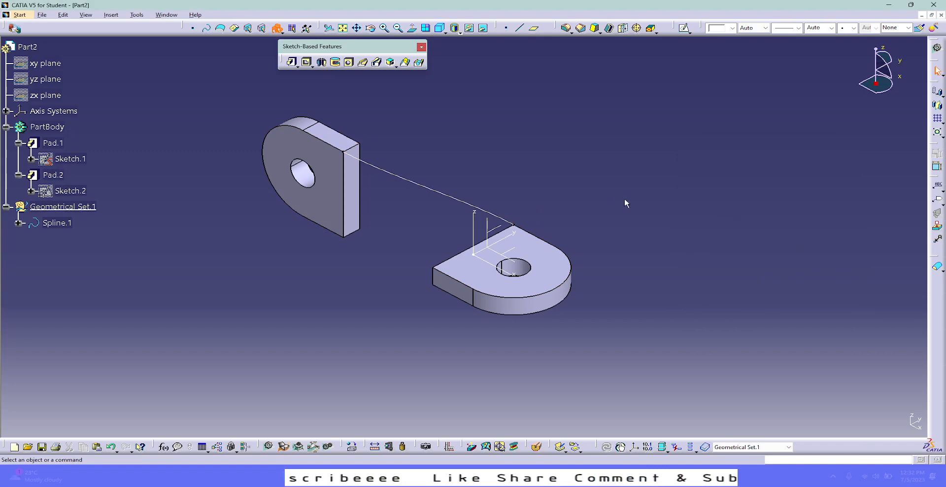
Step: Switch to the Generative Shape Design workbench
{"action": "mouse_move", "coordinate": [545, 146]}
{"action": "middle_mouse_down"}
{"action": "mouse_move", "coordinate": [425, 210]}
{"action": "mouse_move", "coordinate": [492, 209]}
{"action": "mouse_move", "coordinate": [536, 152]}
{"action": "middle_mouse_up"}
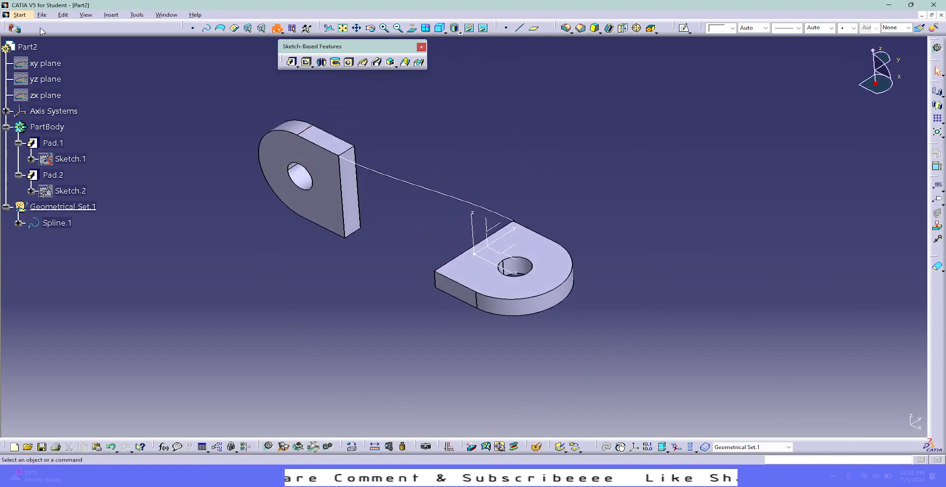
{"action": "left_click", "coordinate": [20, 15]}
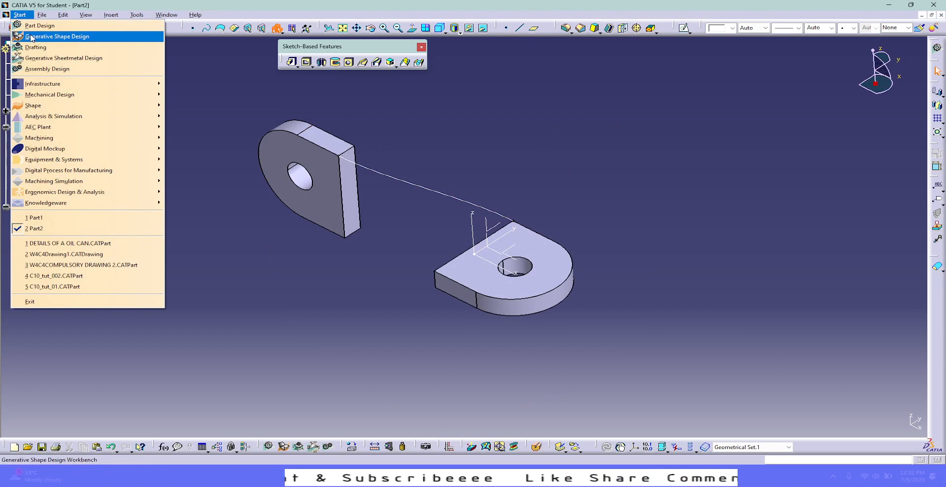
{"action": "left_click", "coordinate": [31, 37]}
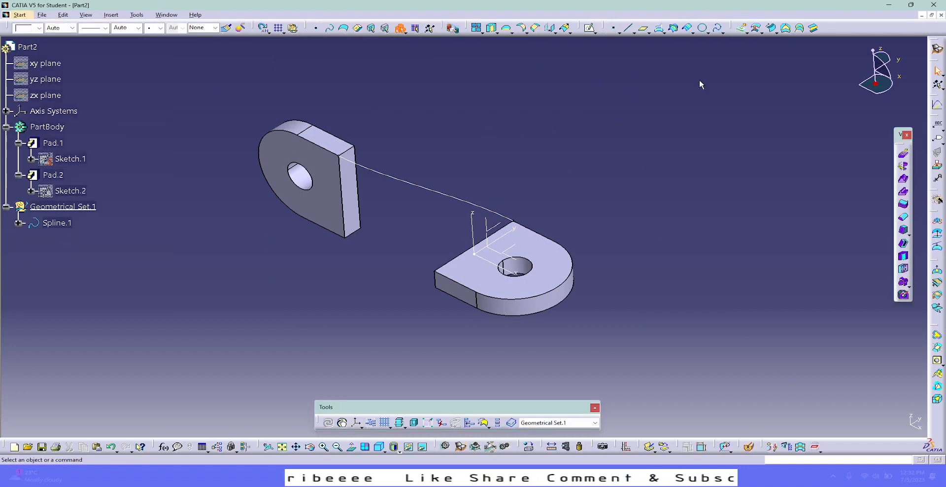
Step: Start a second spline from the upright end's far upper corner to the flat end's rear bottom corner, tangent to each adjoining edge
{"action": "left_click", "coordinate": [718, 28]}
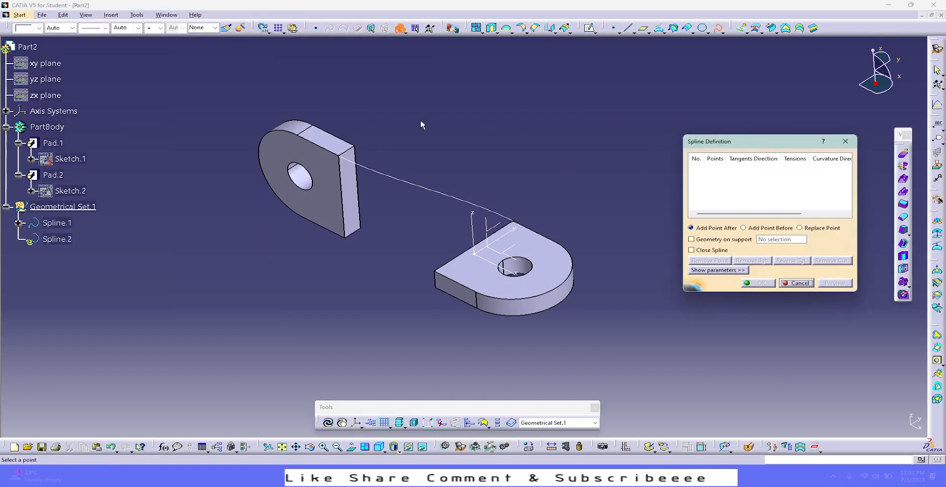
{"action": "middle_click_drag", "start_coordinate": [420, 120], "coordinate": [409, 146]}
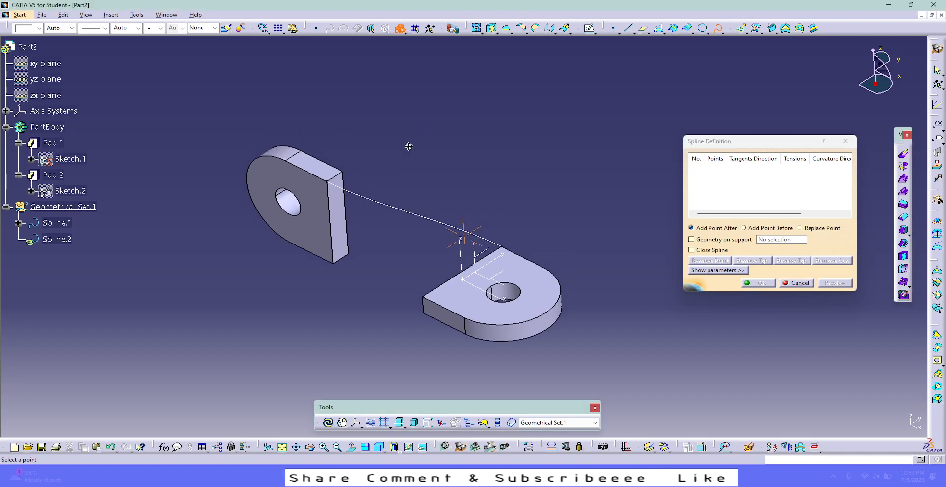
{"action": "left_click", "coordinate": [343, 171]}
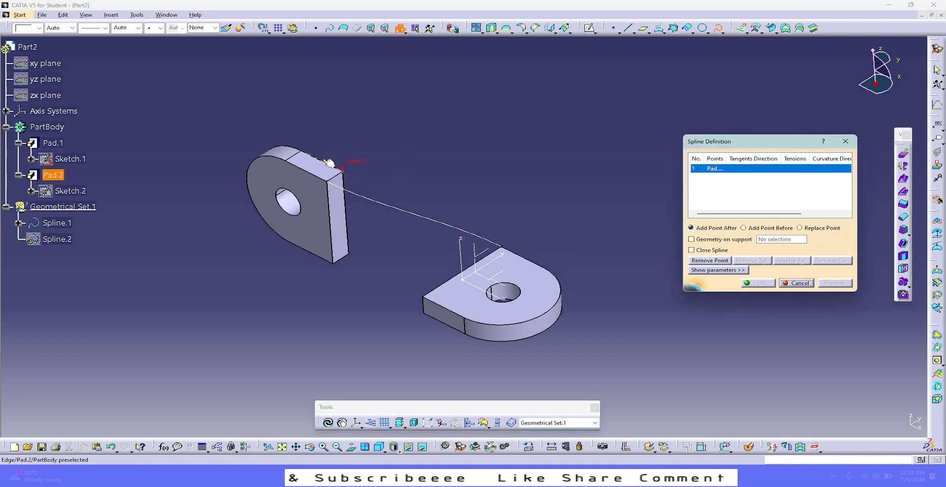
{"action": "left_click", "coordinate": [323, 159]}
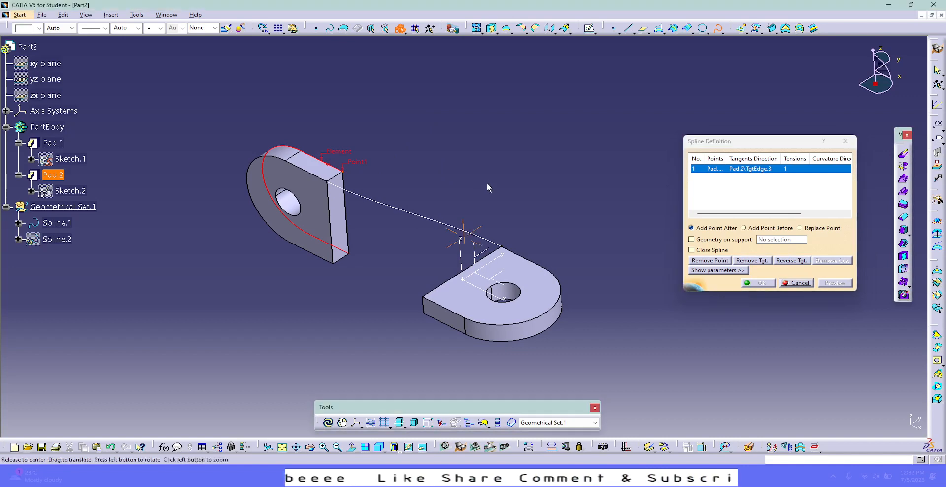
{"action": "middle_click_drag", "start_coordinate": [488, 185], "coordinate": [514, 275]}
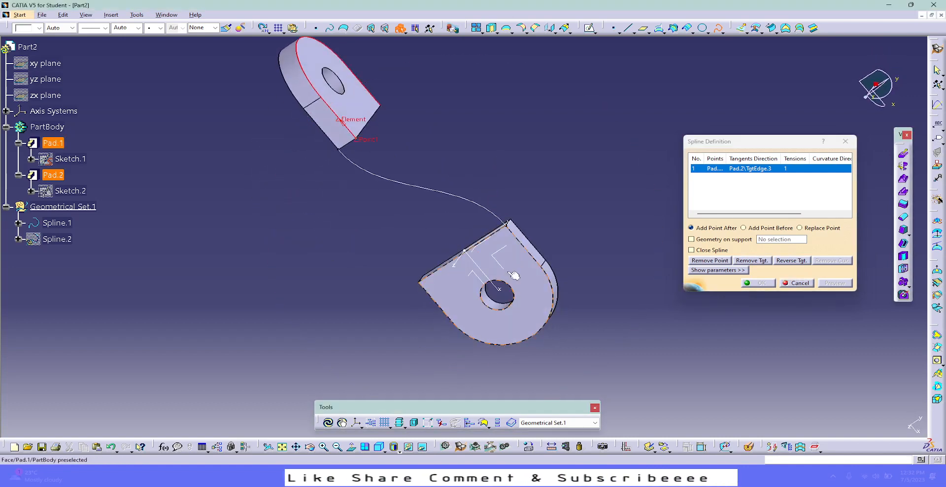
{"action": "left_click", "coordinate": [514, 222]}
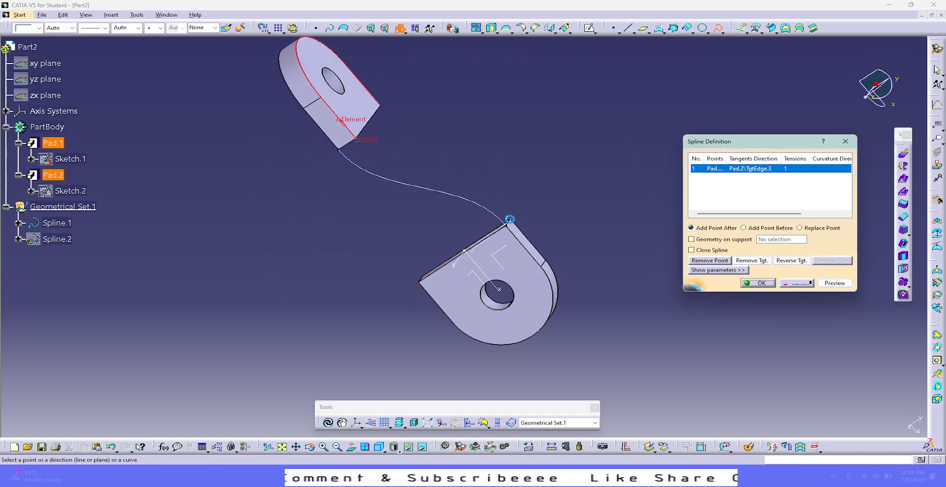
{"action": "left_click", "coordinate": [531, 238]}
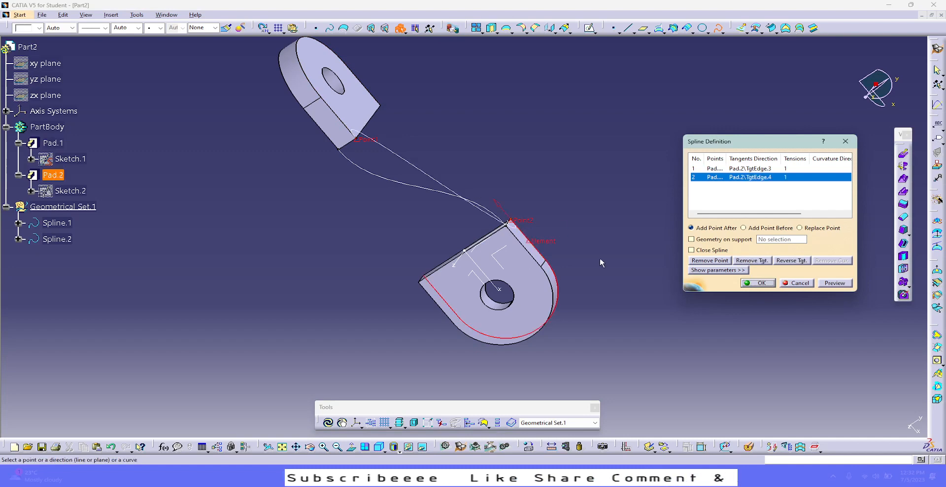
Step: Reverse the tangents at both points of the second spline and create it
{"action": "middle_click_drag", "start_coordinate": [448, 275], "coordinate": [436, 135]}
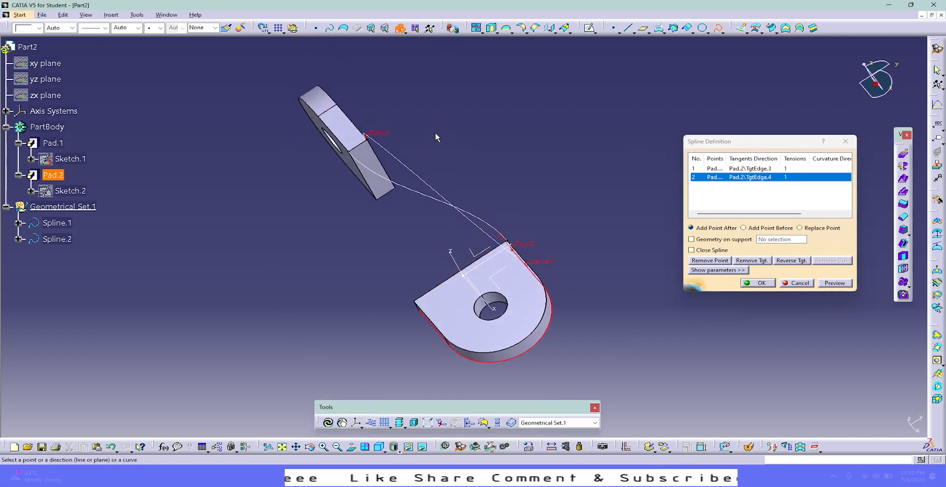
{"action": "left_click", "coordinate": [787, 261]}
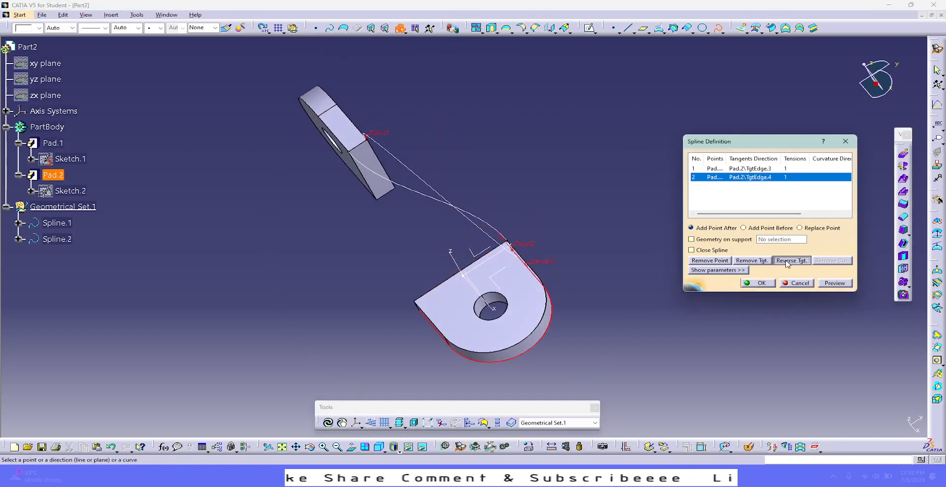
{"action": "left_click", "coordinate": [744, 170]}
{"action": "left_click", "coordinate": [789, 261]}
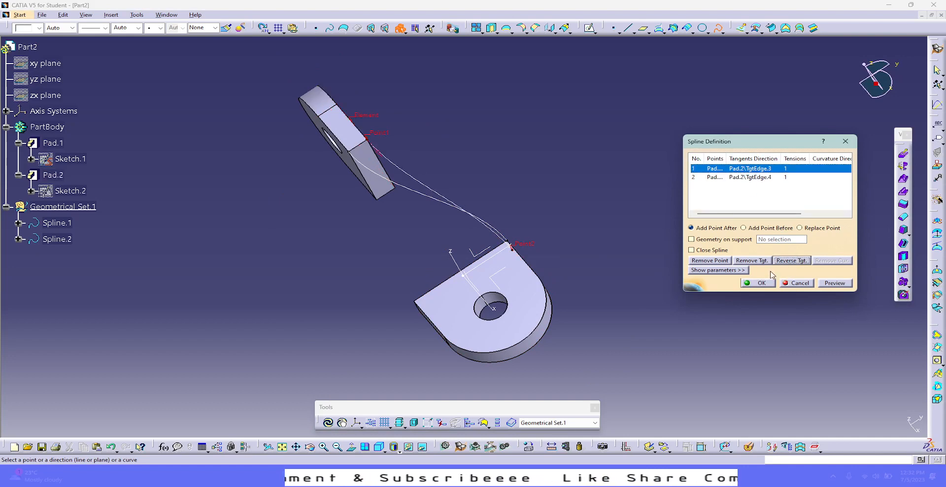
{"action": "left_click", "coordinate": [758, 282]}
Step: Create a third spline from the upright end's near lower corner to the flat end's front upper corner, tangent to each adjoining edge
{"action": "middle_click_drag", "start_coordinate": [620, 237], "coordinate": [621, 131]}
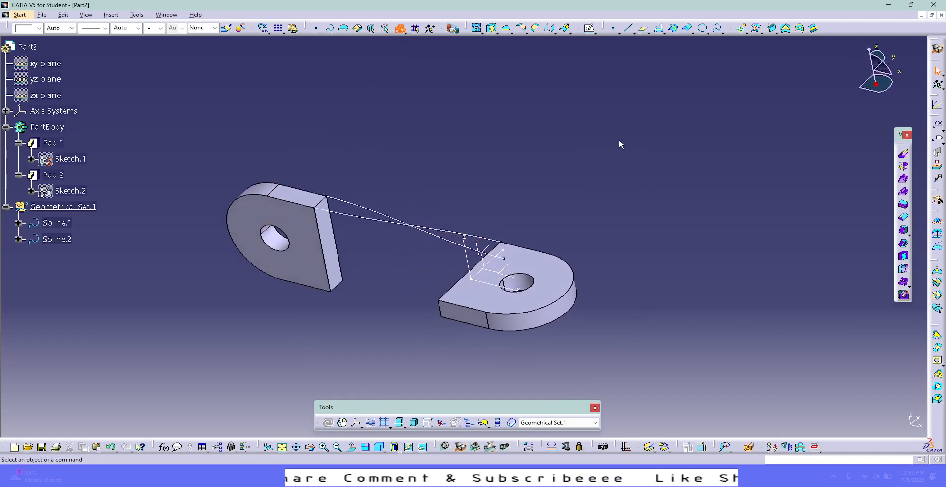
{"action": "middle_click_drag", "start_coordinate": [393, 303], "coordinate": [419, 298]}
{"action": "left_click", "coordinate": [718, 27]}
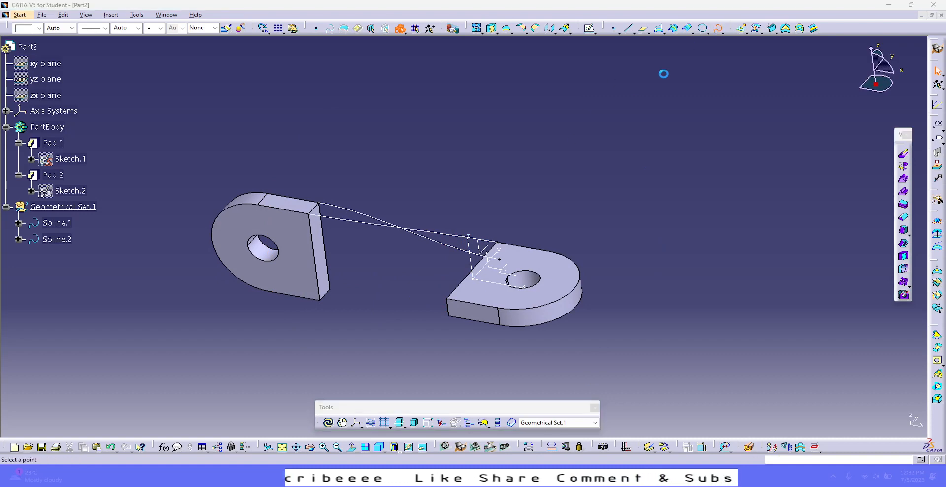
{"action": "left_click", "coordinate": [322, 299]}
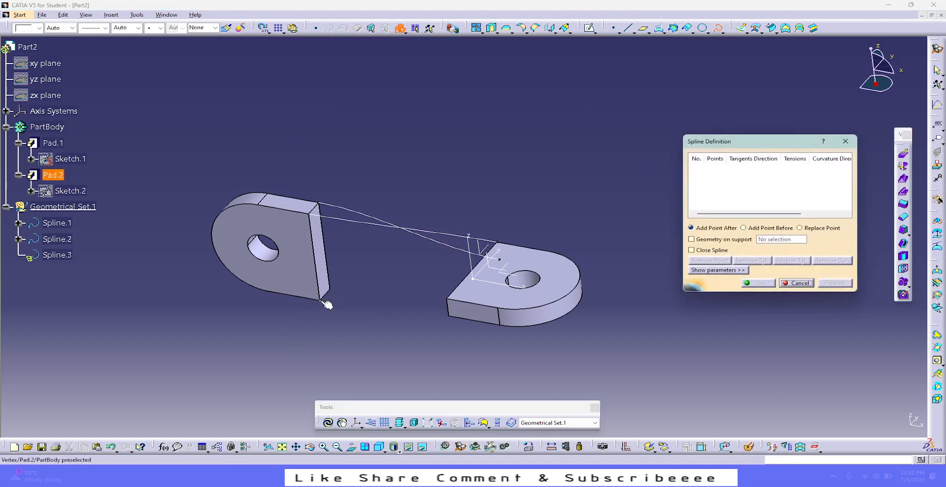
{"action": "left_click", "coordinate": [292, 296]}
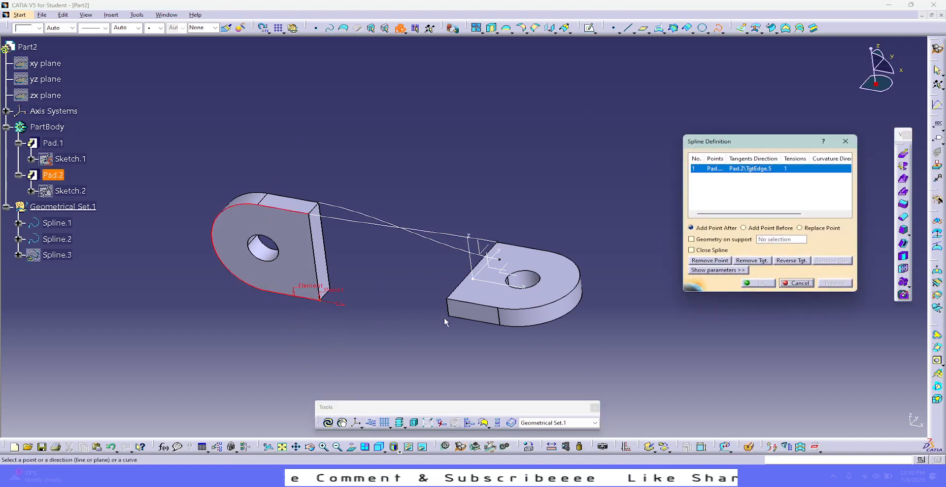
{"action": "left_click", "coordinate": [450, 299]}
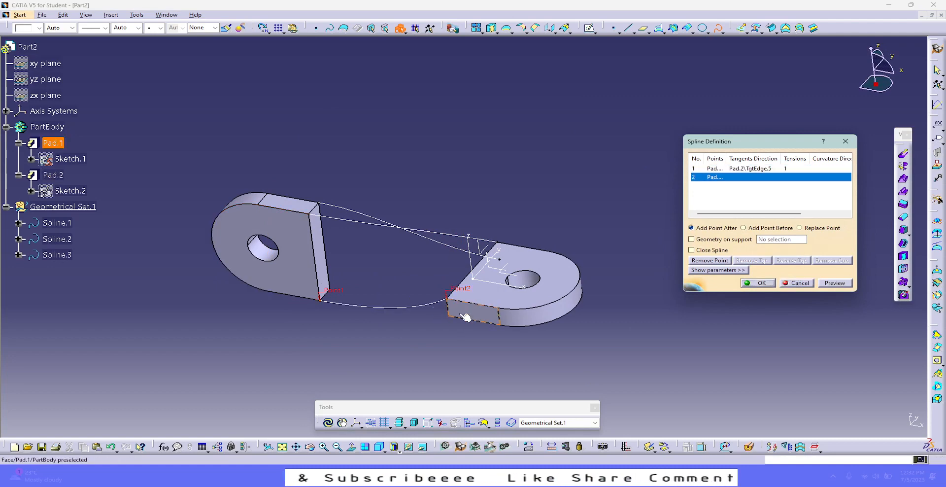
{"action": "left_click", "coordinate": [479, 306]}
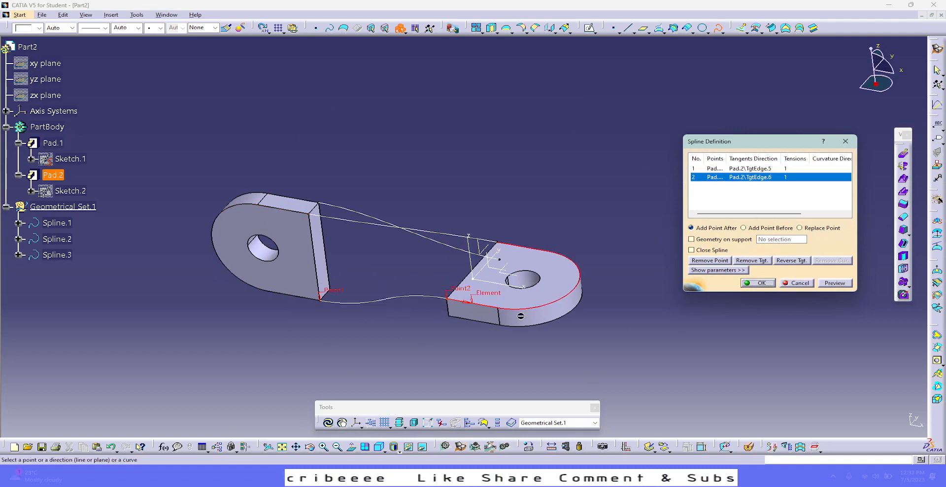
{"action": "left_click", "coordinate": [761, 283]}
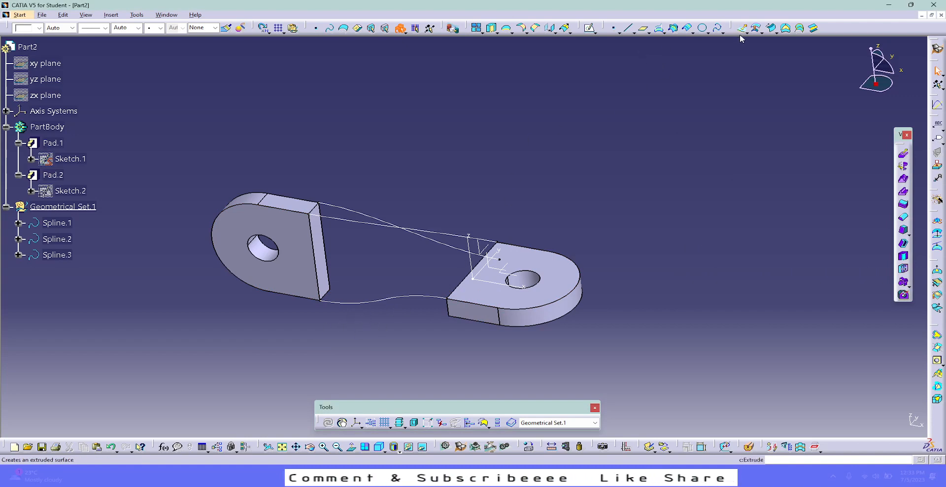
Step: Create a fourth spline from the upright end's far lower corner to the flat end's front bottom corner, tangent to each adjoining edge
{"action": "left_click", "coordinate": [718, 28]}
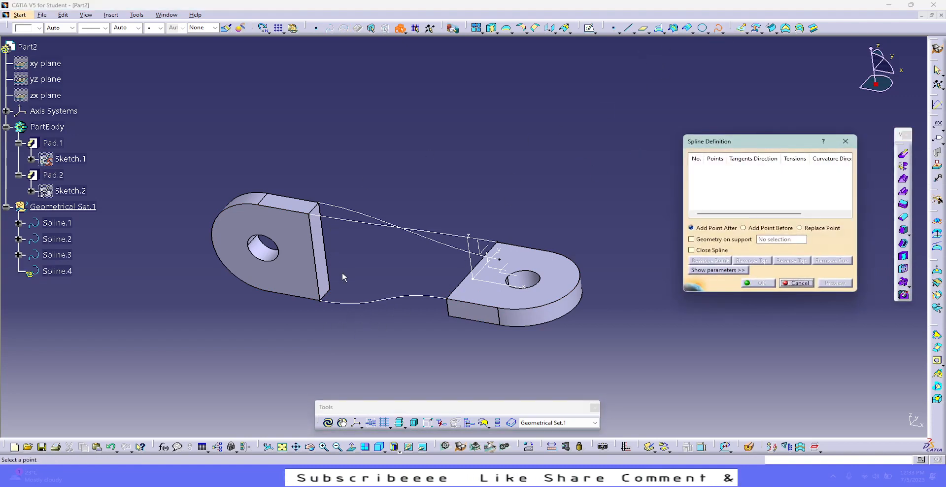
{"action": "left_click", "coordinate": [333, 289]}
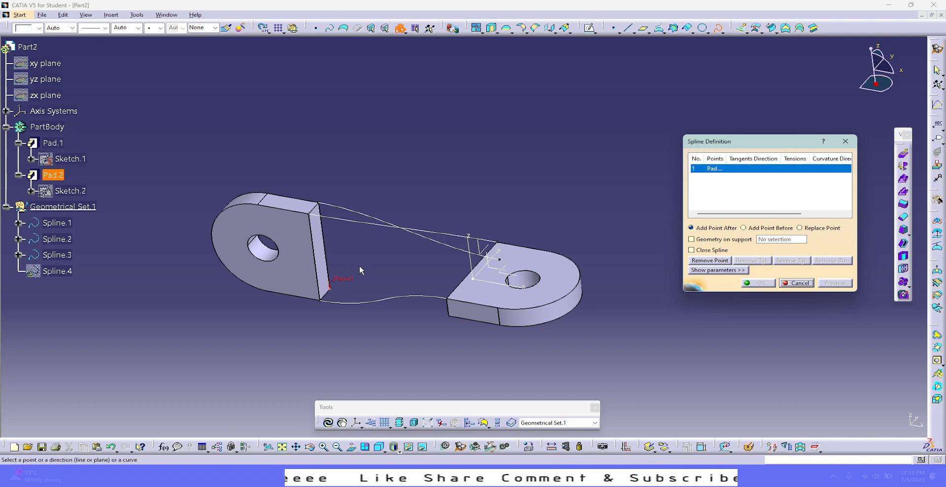
{"action": "middle_click_drag", "start_coordinate": [359, 265], "coordinate": [306, 377]}
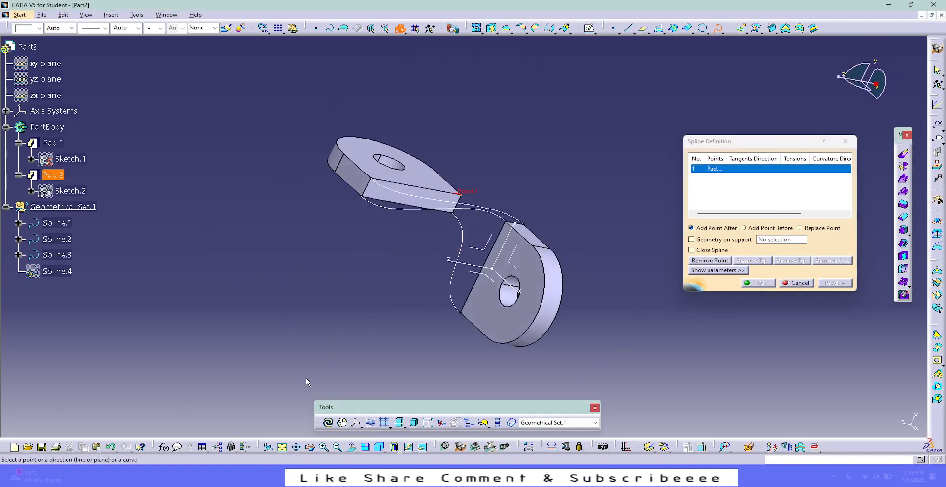
{"action": "left_click", "coordinate": [444, 180]}
{"action": "middle_click_drag", "start_coordinate": [377, 339], "coordinate": [477, 197]}
{"action": "left_click", "coordinate": [475, 315]}
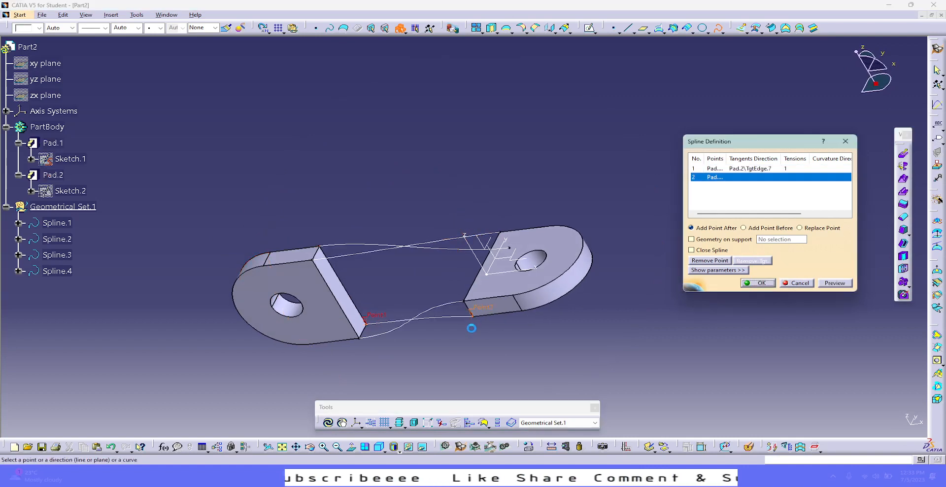
{"action": "left_click", "coordinate": [498, 318]}
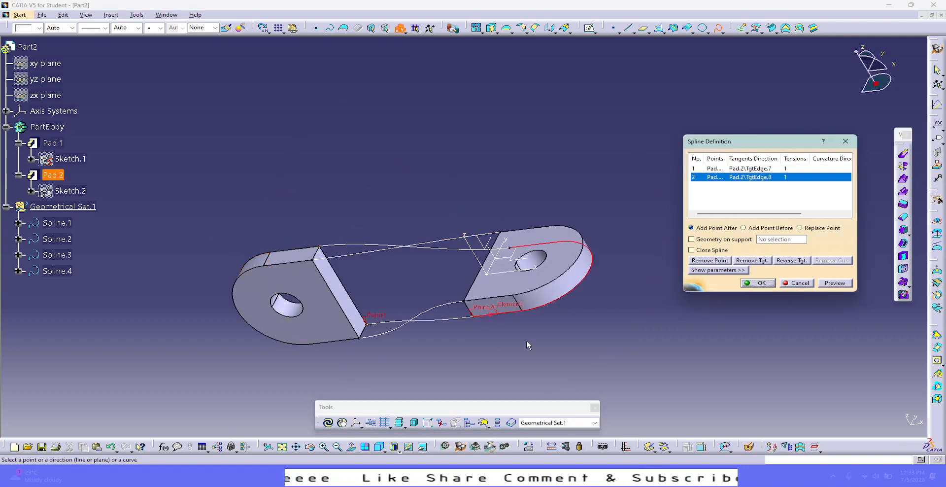
{"action": "left_click", "coordinate": [761, 283]}
Step: Switch to the Part Design workbench
{"action": "middle_click_drag", "start_coordinate": [484, 138], "coordinate": [477, 165]}
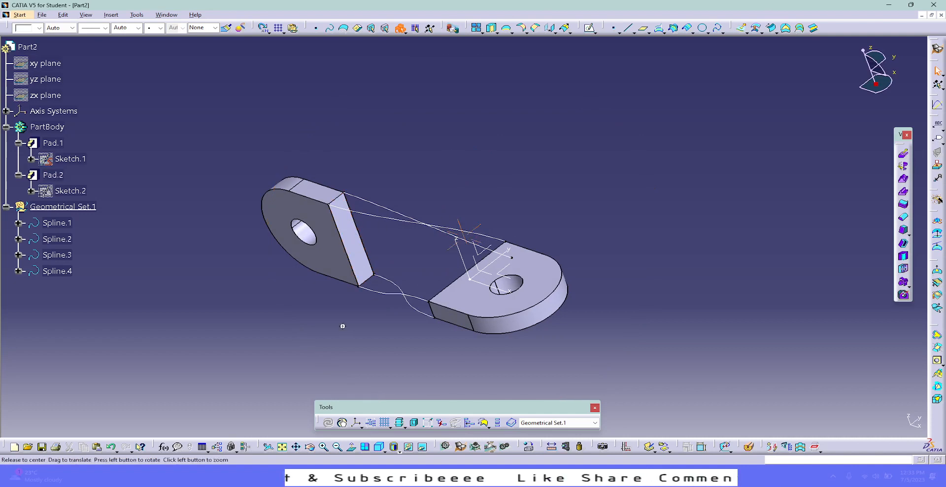
{"action": "middle_click_drag", "start_coordinate": [342, 327], "coordinate": [516, 279]}
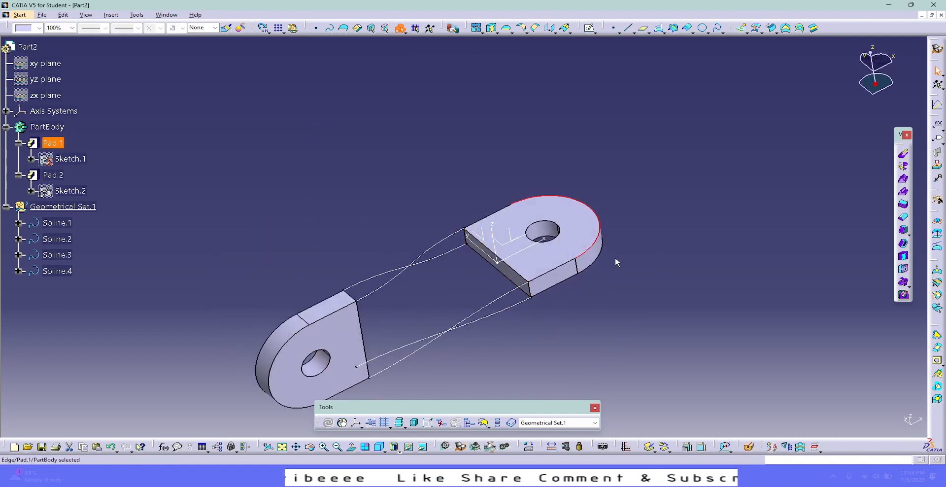
{"action": "left_click", "coordinate": [22, 15]}
{"action": "left_click", "coordinate": [43, 31]}
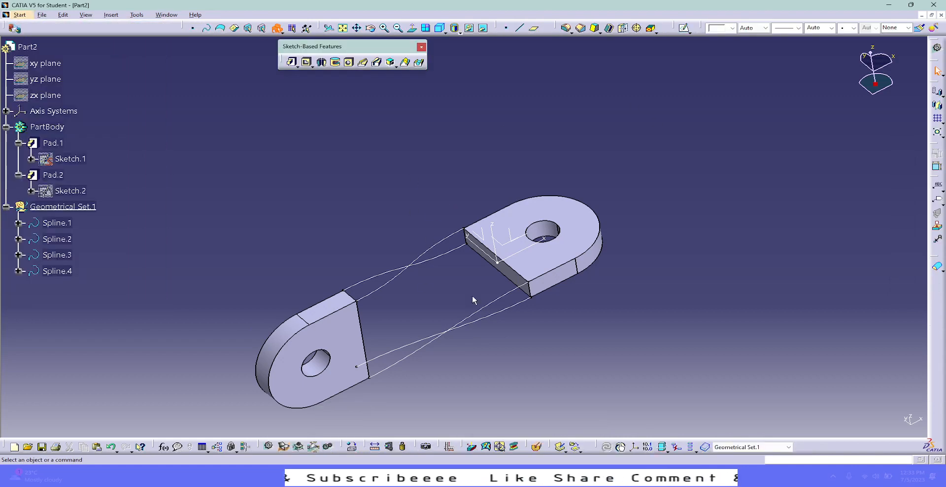
Step: Sketch on the flat end's planar inner face and project that face's outline into the sketch
{"action": "left_click", "coordinate": [507, 271]}
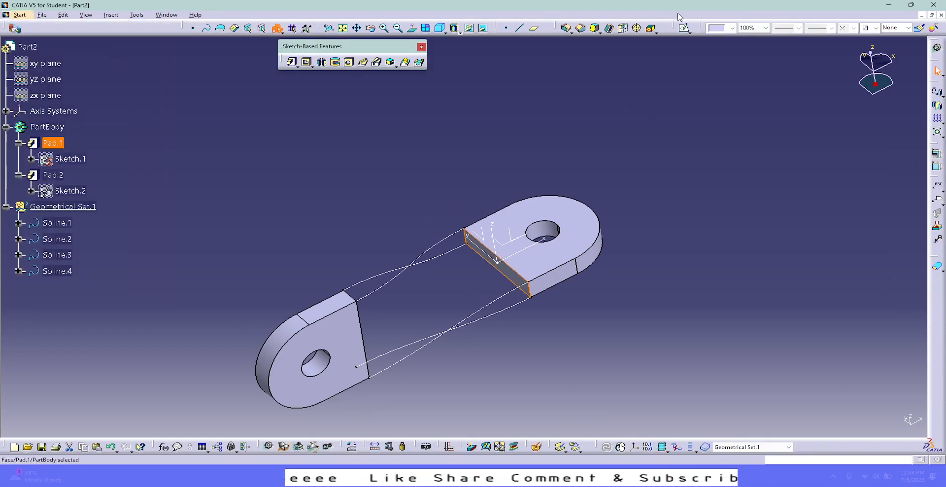
{"action": "left_click", "coordinate": [684, 28]}
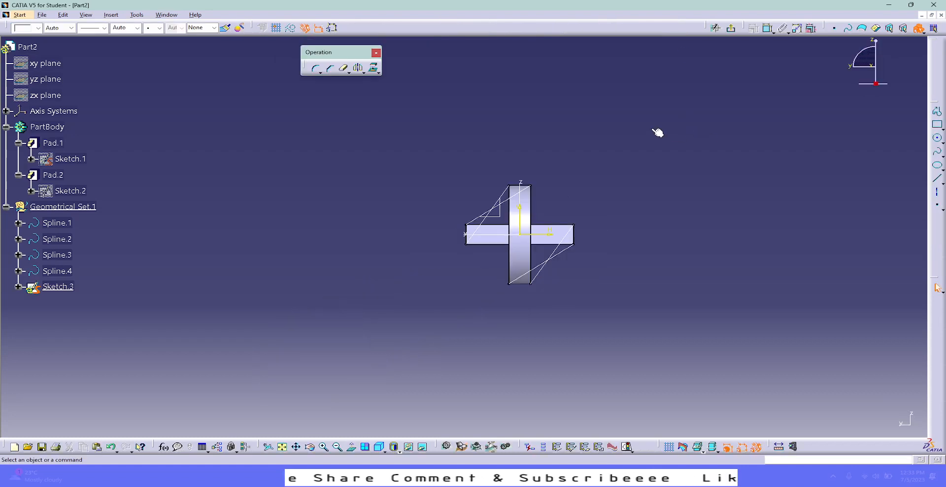
{"action": "left_click", "coordinate": [373, 67]}
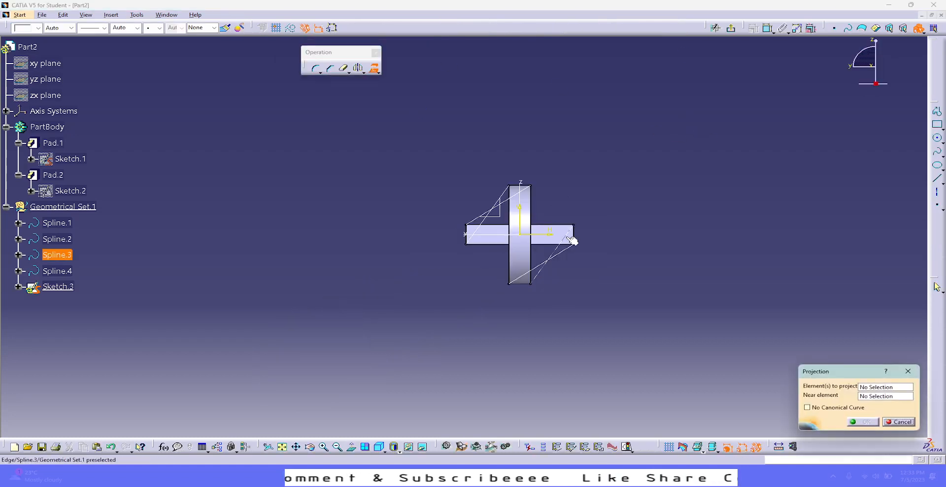
{"action": "left_click", "coordinate": [550, 240]}
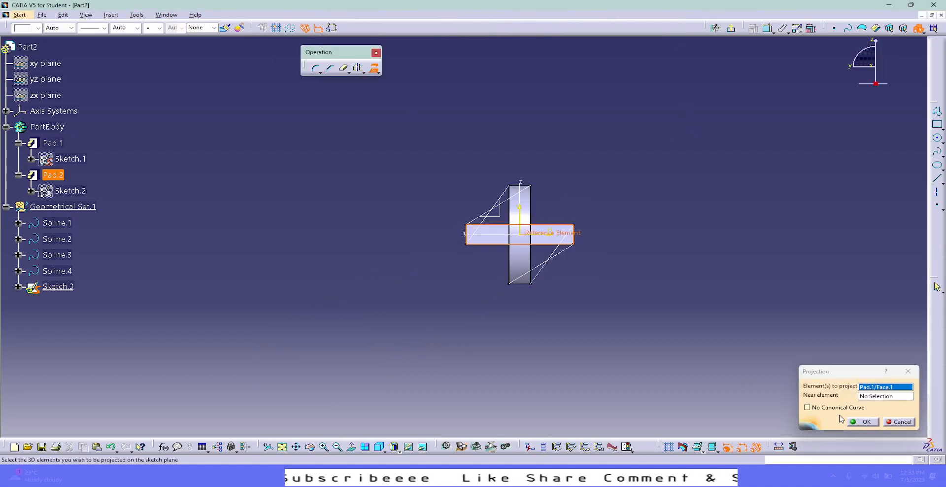
{"action": "left_click", "coordinate": [863, 421]}
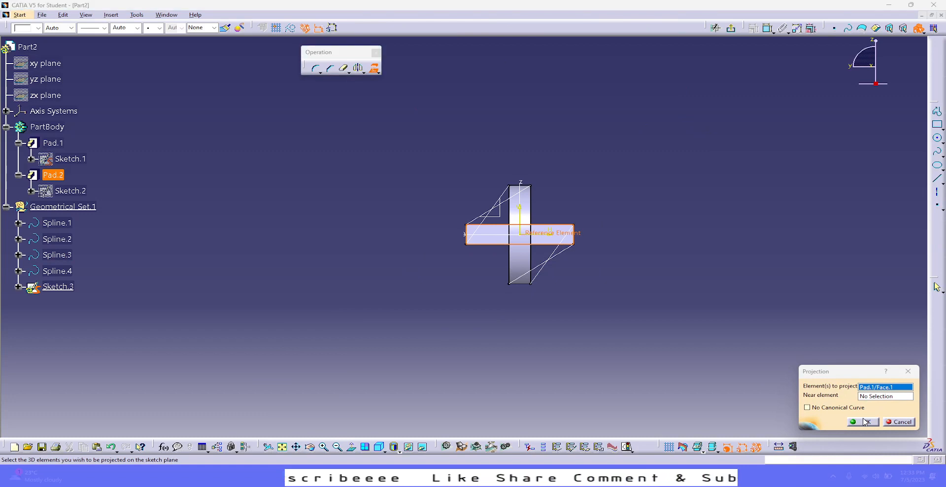
{"action": "left_click", "coordinate": [737, 30]}
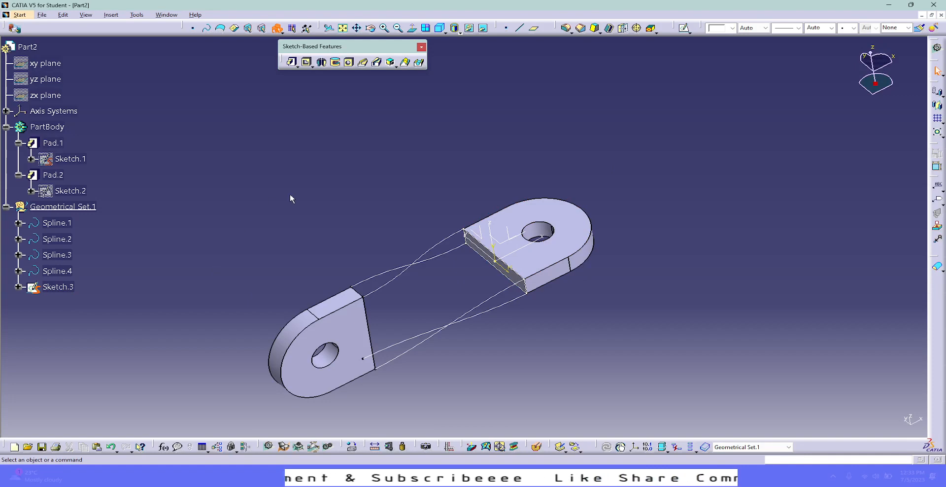
Step: Sketch on the upright end's planar inner face and project that face's outline into the sketch
{"action": "middle_click_drag", "start_coordinate": [683, 184], "coordinate": [441, 296]}
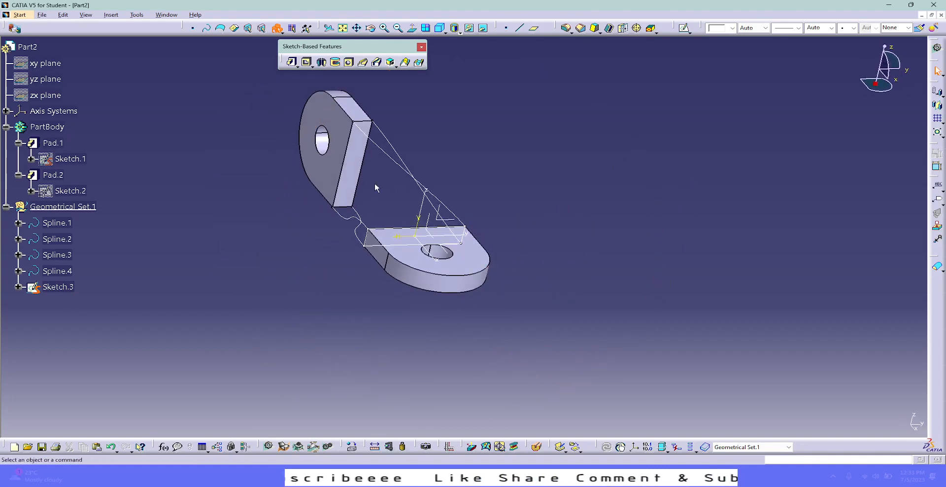
{"action": "left_click", "coordinate": [362, 156]}
{"action": "left_click", "coordinate": [683, 28]}
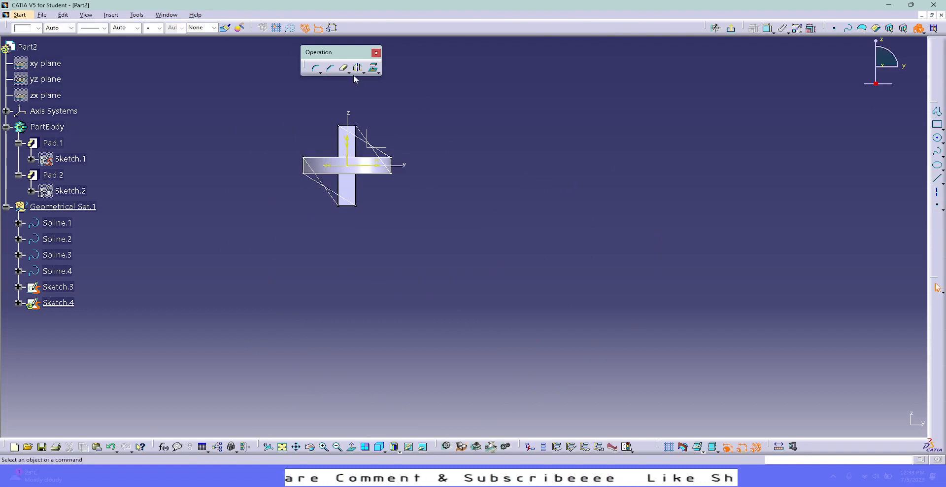
{"action": "left_click", "coordinate": [373, 68]}
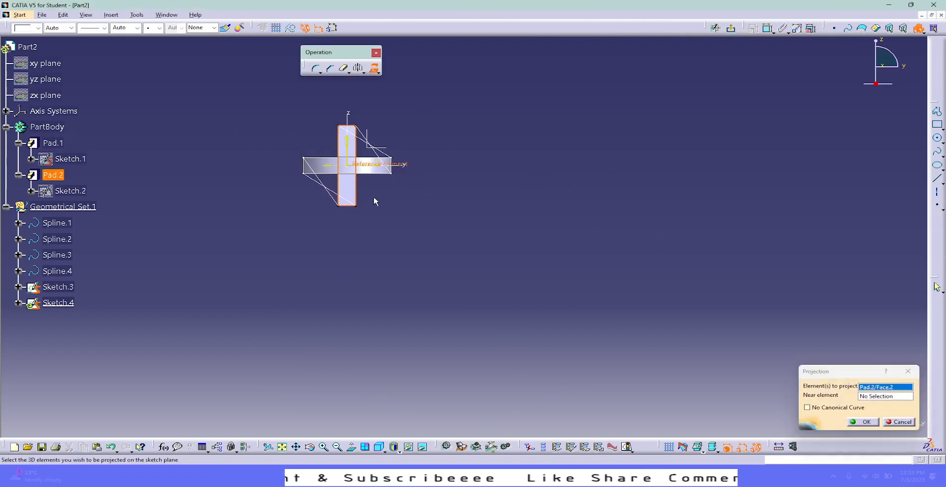
{"action": "left_click", "coordinate": [862, 422]}
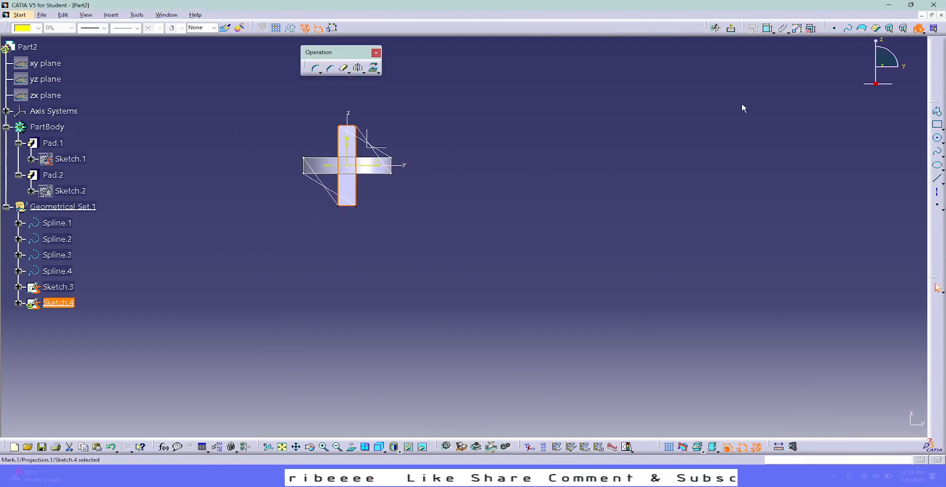
{"action": "left_click", "coordinate": [731, 30]}
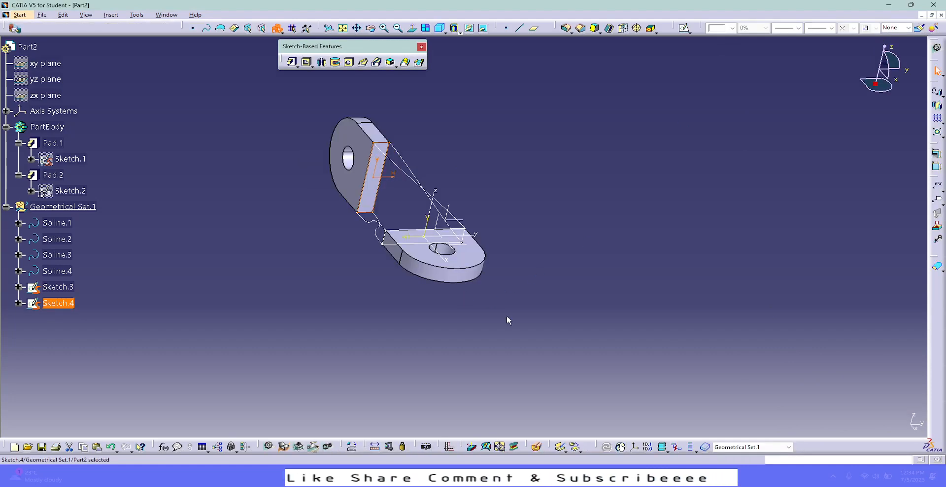
Step: Start a Multi-sections Solid with Sketch.4 on the upright end and Sketch.3 on the flat end as sections
{"action": "middle_click_drag", "start_coordinate": [394, 271], "coordinate": [590, 330]}
{"action": "left_click", "coordinate": [487, 364]}
{"action": "mouse_move", "coordinate": [488, 360]}
{"action": "middle_mouse_down"}
{"action": "mouse_move", "coordinate": [585, 369]}
{"action": "mouse_move", "coordinate": [606, 334]}
{"action": "mouse_move", "coordinate": [549, 350]}
{"action": "mouse_move", "coordinate": [547, 335]}
{"action": "mouse_move", "coordinate": [602, 376]}
{"action": "mouse_move", "coordinate": [527, 356]}
{"action": "middle_mouse_up"}
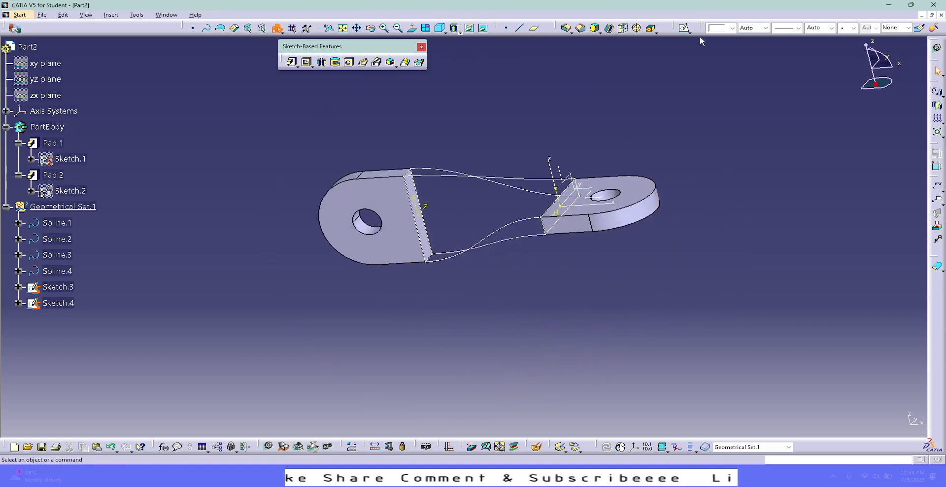
{"action": "left_click", "coordinate": [404, 62]}
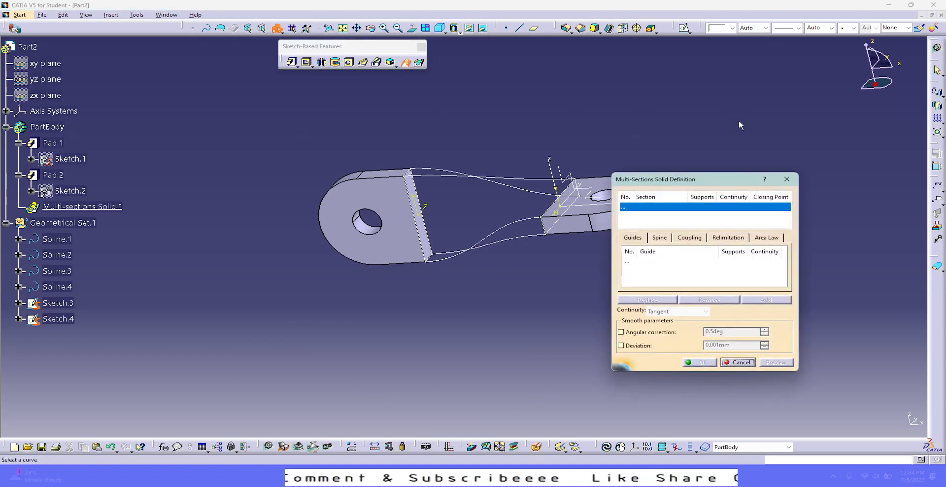
{"action": "left_click_drag", "start_coordinate": [722, 172], "coordinate": [763, 161]}
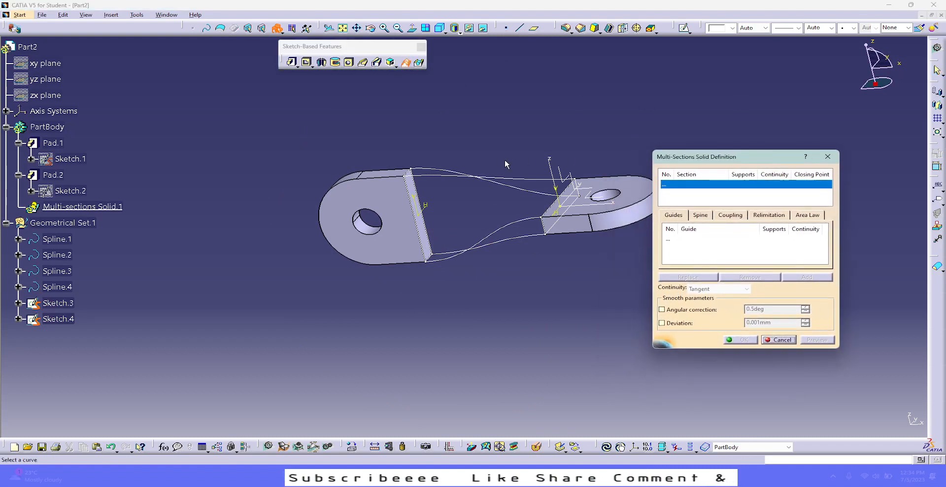
{"action": "left_click", "coordinate": [428, 228]}
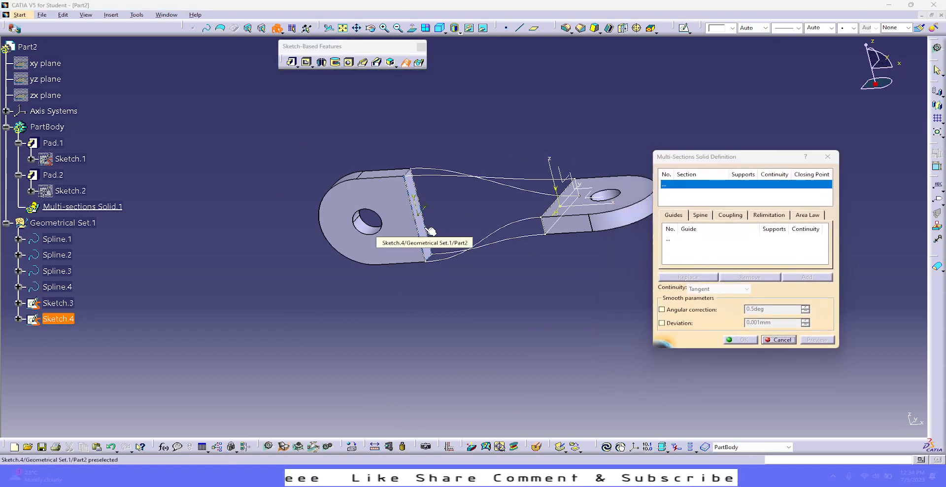
{"action": "left_click", "coordinate": [544, 237]}
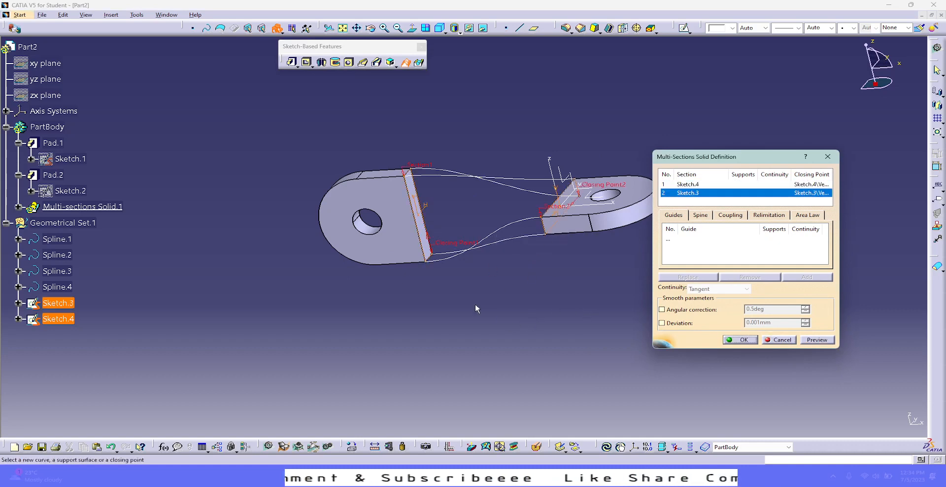
Step: Add Spline.1, Spline.2, Spline.3 and Spline.4 as guides of the multi-sections solid, preview it and inspect the twisted section
{"action": "left_click", "coordinate": [677, 242]}
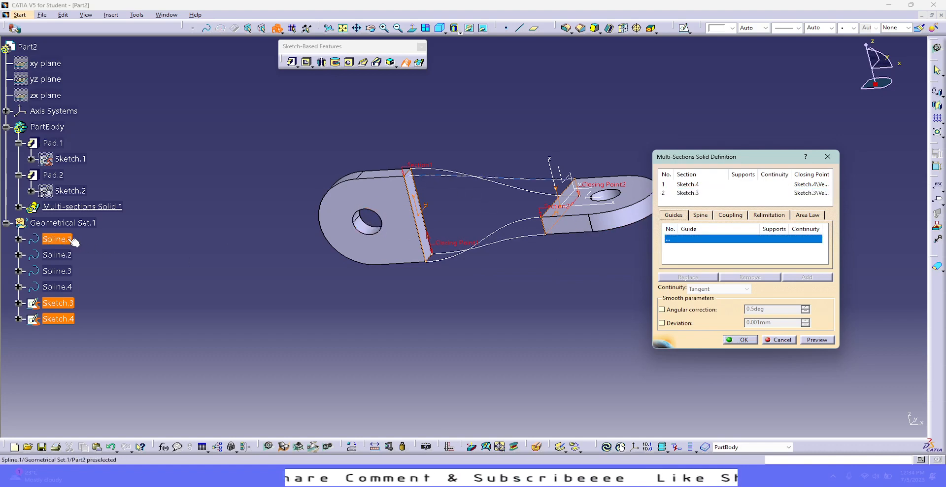
{"action": "left_click", "coordinate": [59, 239]}
{"action": "left_click", "coordinate": [59, 254]}
{"action": "left_click", "coordinate": [71, 271]}
{"action": "left_click", "coordinate": [62, 286]}
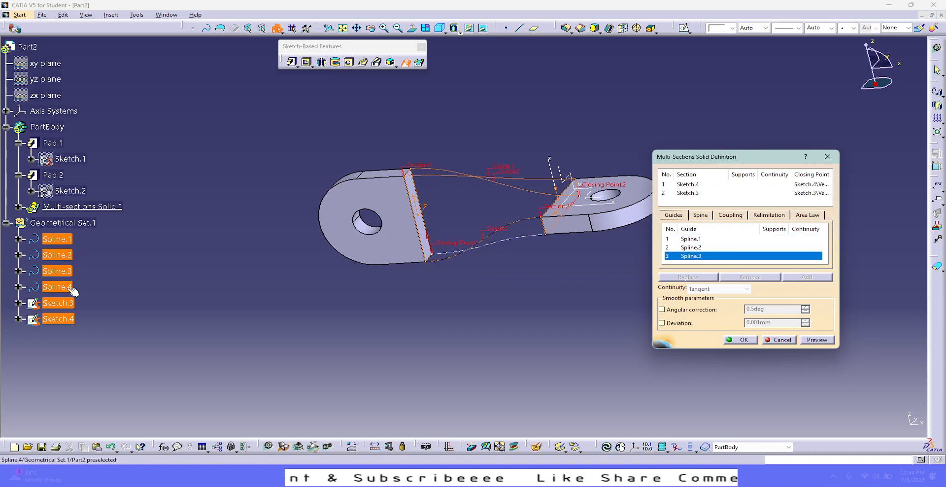
{"action": "left_click", "coordinate": [830, 341]}
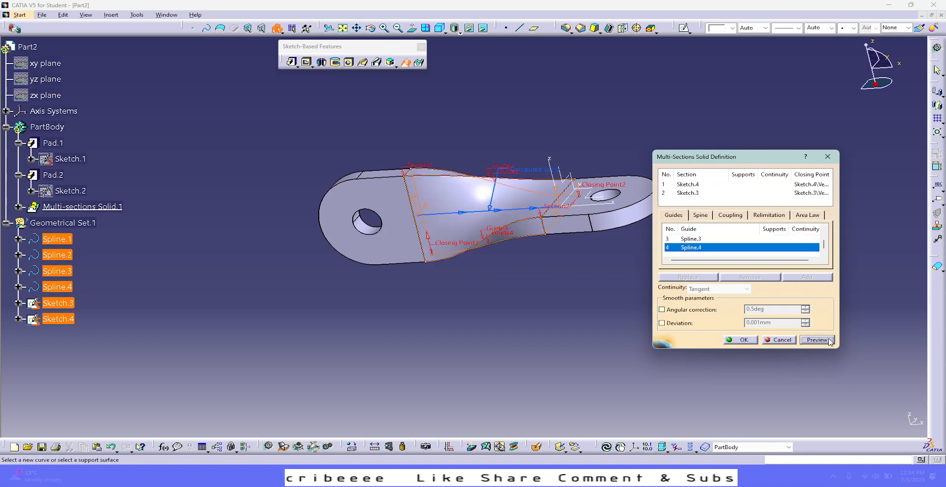
{"action": "middle_click_drag", "start_coordinate": [493, 285], "coordinate": [492, 315]}
{"action": "middle_click_drag", "start_coordinate": [517, 148], "coordinate": [523, 205]}
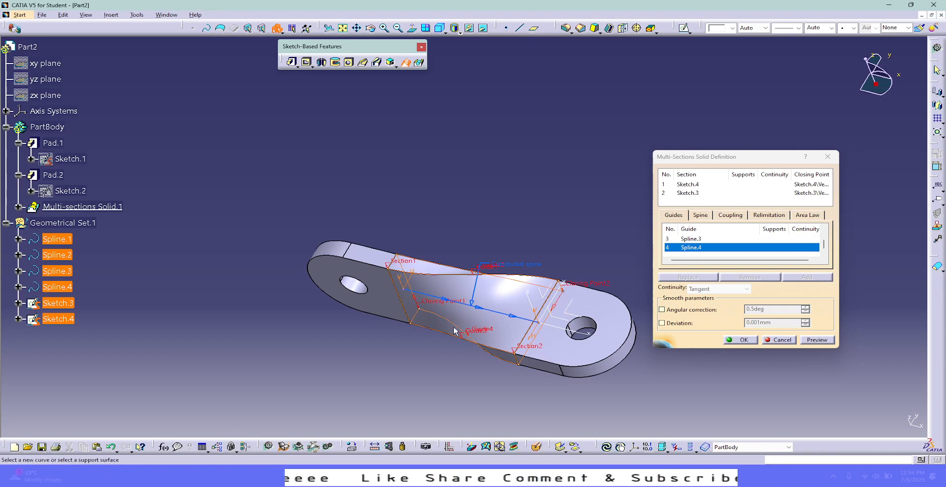
Step: Reverse the closing-point direction of the flat end's section, Sketch.3, and preview the multi-sections solid
{"action": "middle_click_drag", "start_coordinate": [351, 363], "coordinate": [290, 291]}
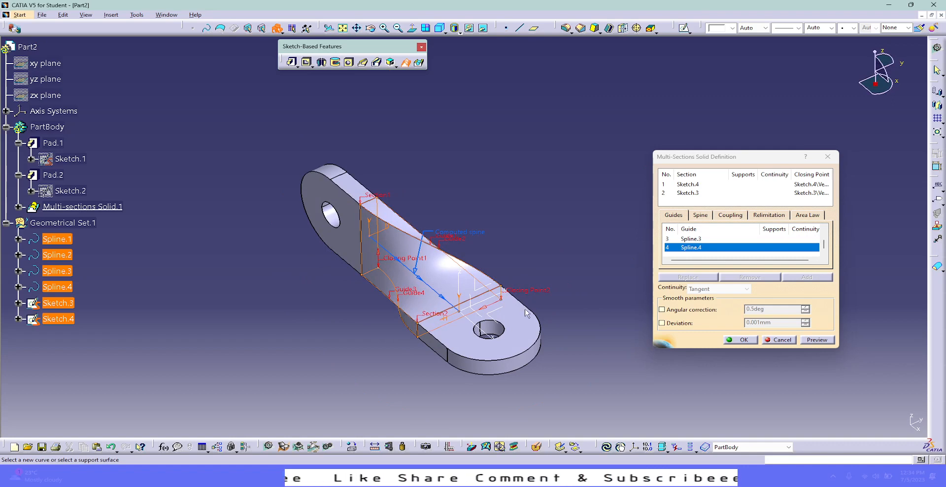
{"action": "left_click", "coordinate": [482, 306]}
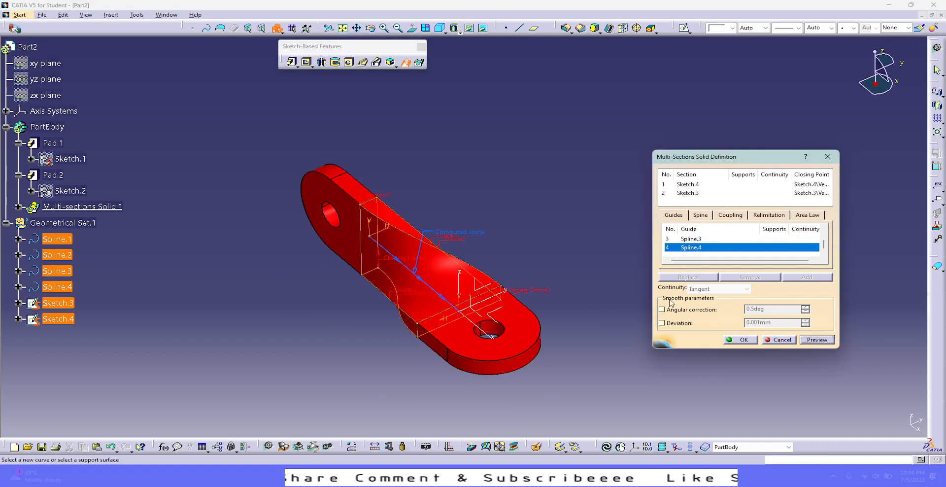
{"action": "left_click", "coordinate": [815, 340]}
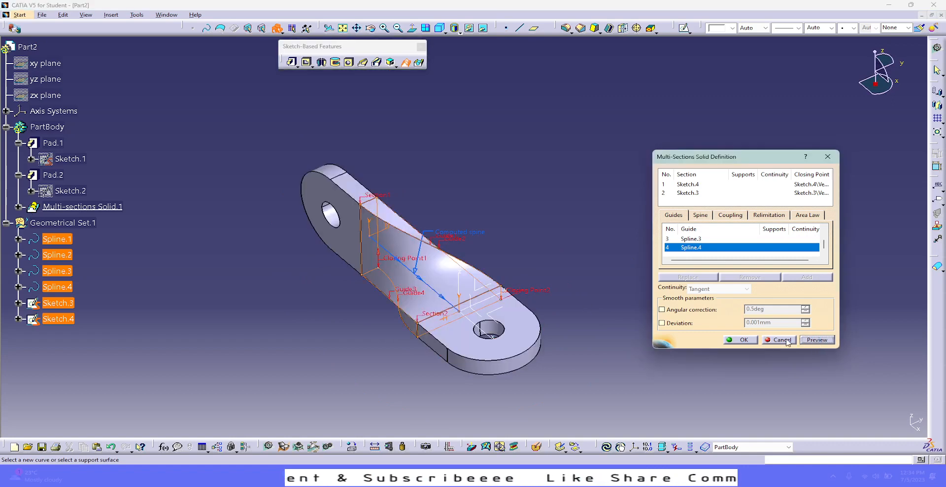
Step: Inspect the twisted section from several sides, flip the closing-point direction on Sketch.3 back and preview the solid again
{"action": "middle_click_drag", "start_coordinate": [525, 221], "coordinate": [221, 260]}
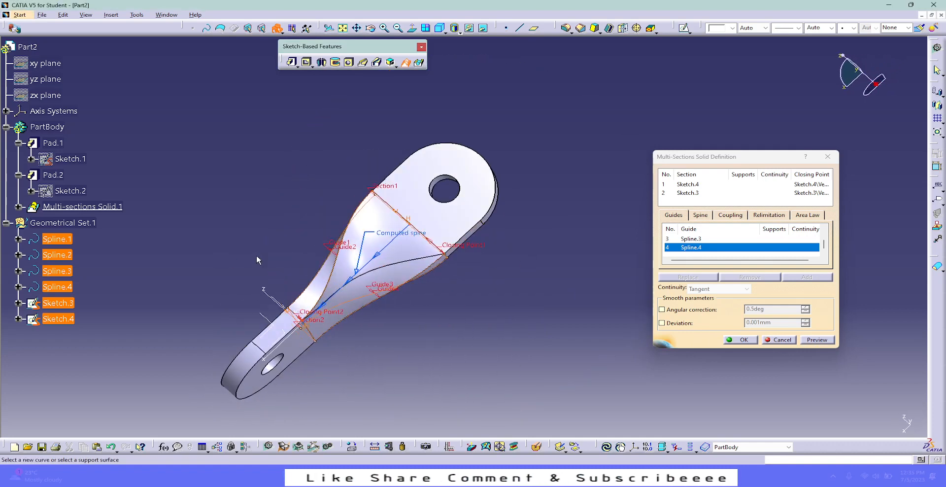
{"action": "middle_click_drag", "start_coordinate": [390, 267], "coordinate": [440, 300]}
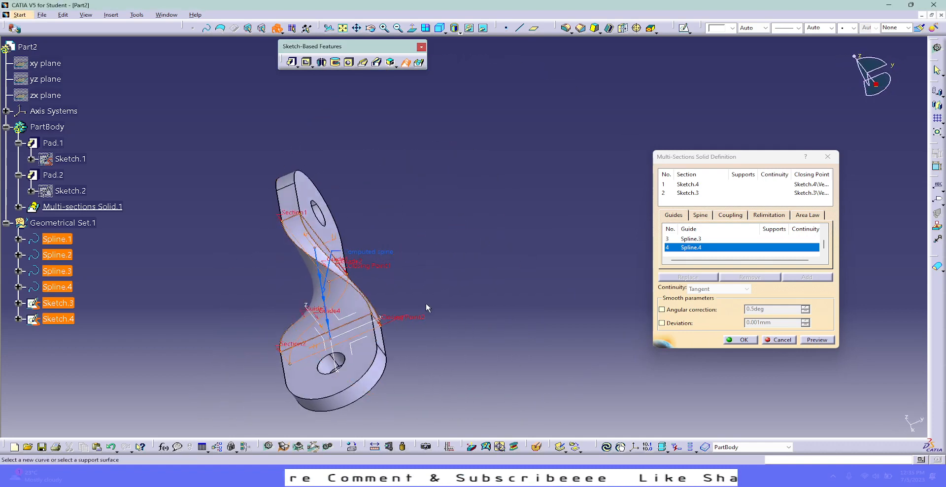
{"action": "left_click", "coordinate": [501, 322]}
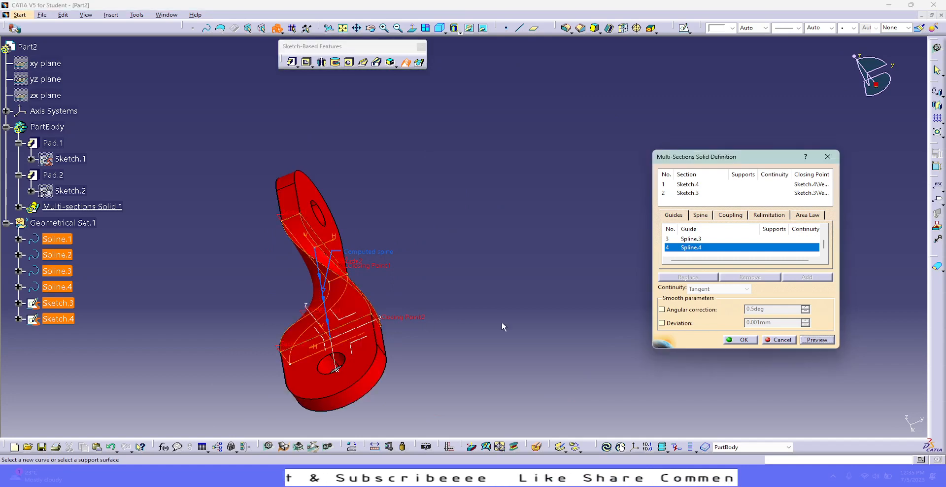
{"action": "left_click", "coordinate": [818, 340]}
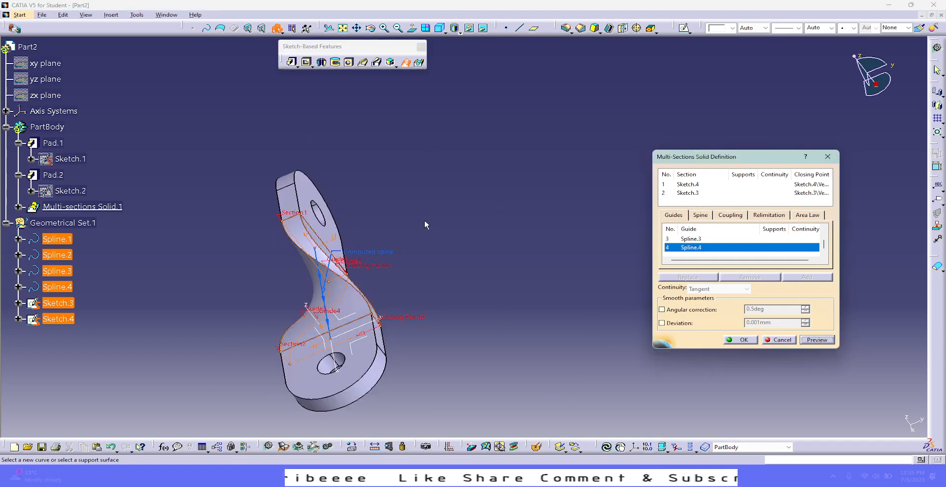
Step: Replace the closing point of Sketch.3 with the end vertex of Spline.4 at the flat end's lower corner and preview the solid
{"action": "middle_click_drag", "start_coordinate": [424, 219], "coordinate": [513, 177]}
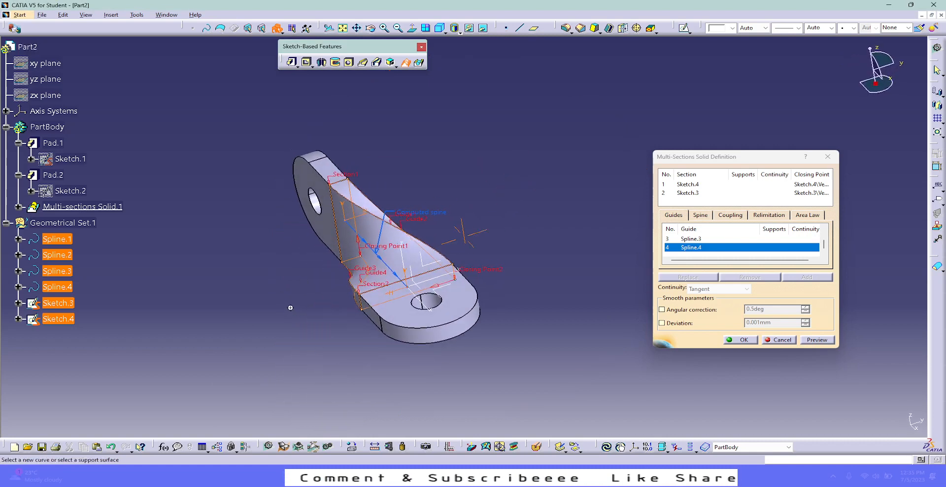
{"action": "middle_click_drag", "start_coordinate": [290, 307], "coordinate": [341, 341]}
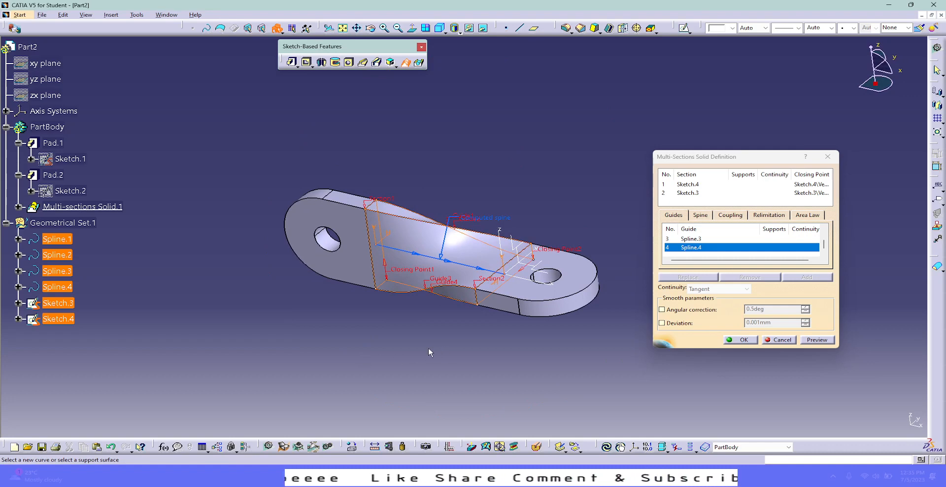
{"action": "right_click", "coordinate": [574, 251]}
{"action": "left_click", "coordinate": [612, 301]}
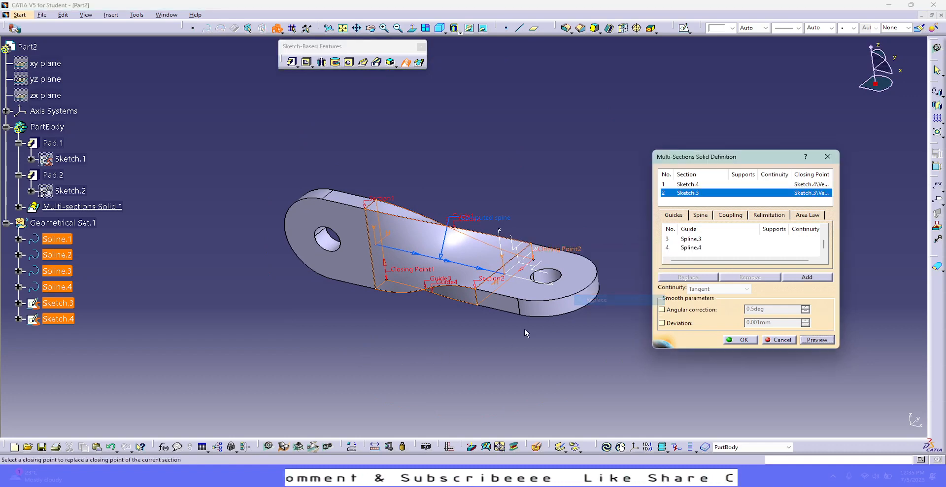
{"action": "left_click", "coordinate": [478, 308]}
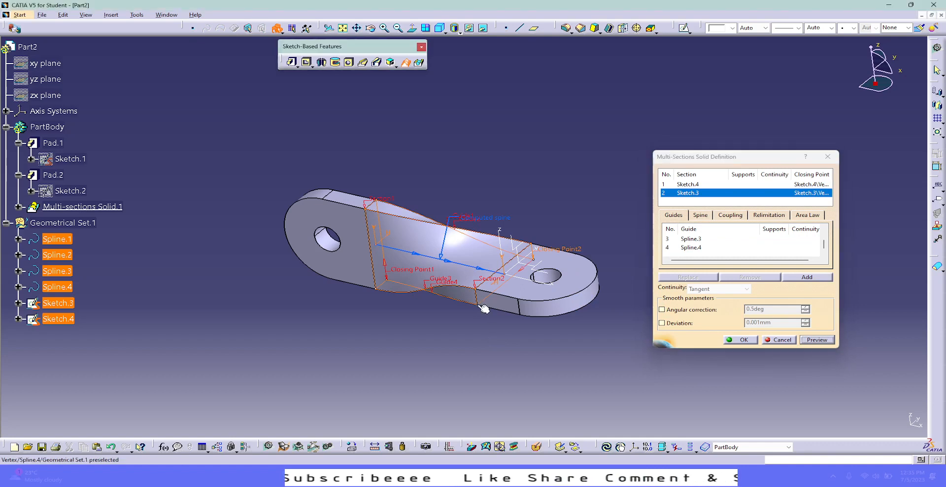
{"action": "left_click", "coordinate": [815, 341]}
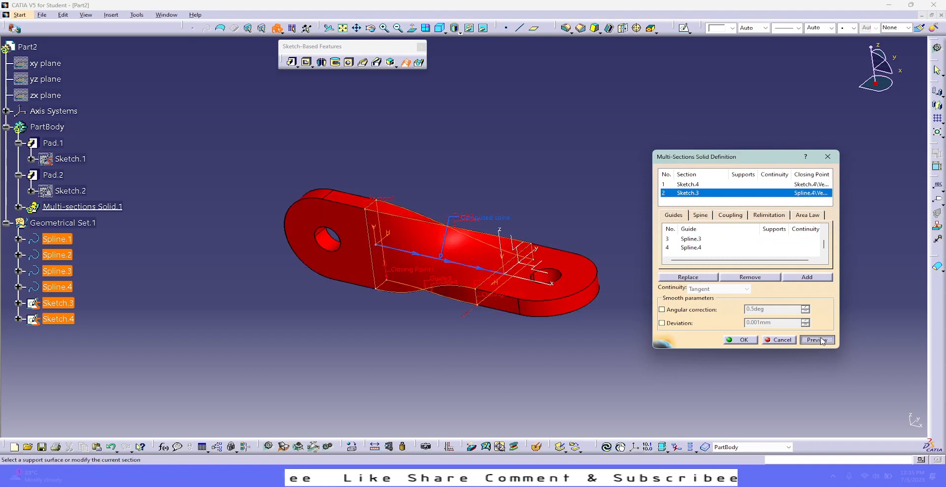
{"action": "middle_click_drag", "start_coordinate": [539, 142], "coordinate": [517, 152]}
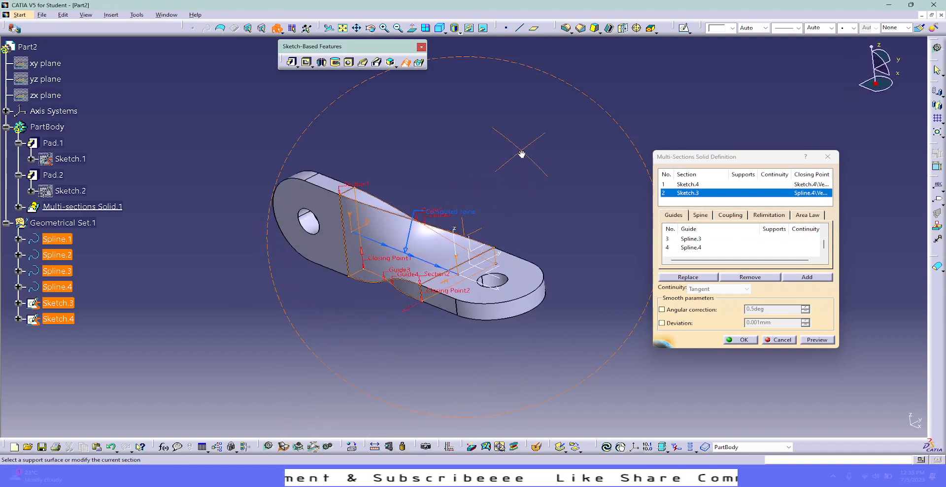